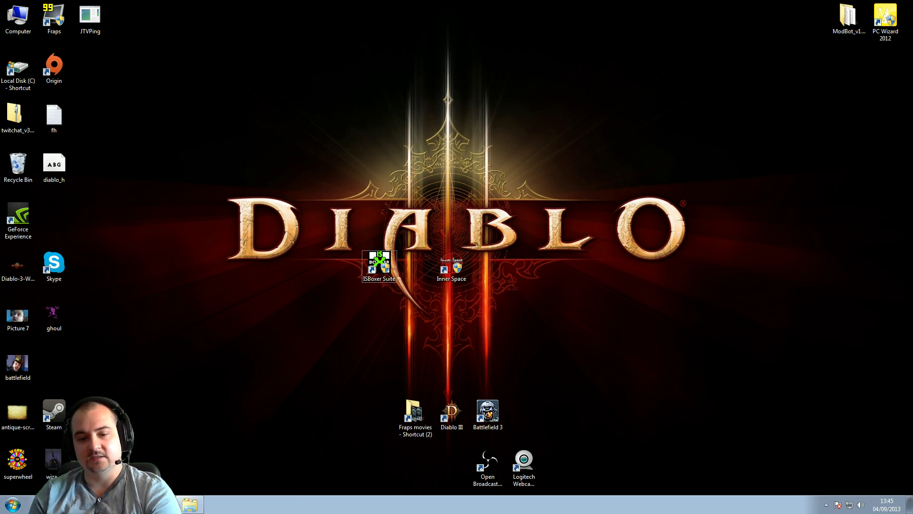
Switch to the Chrome window showing the isboxer.com home page
key(alt+Tab)
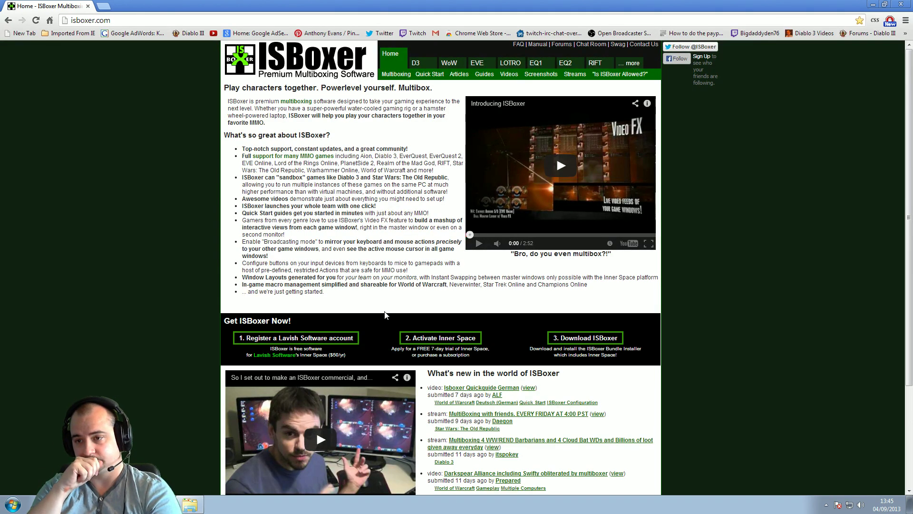
Minimize Chrome and run the ISBoxer Suite desktop shortcut as administrator
click(873, 4)
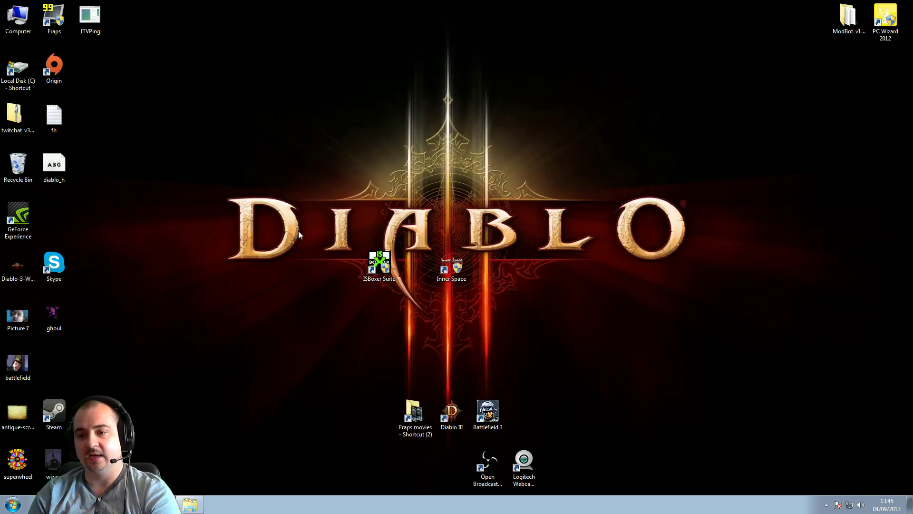
drag(298, 230, 532, 319)
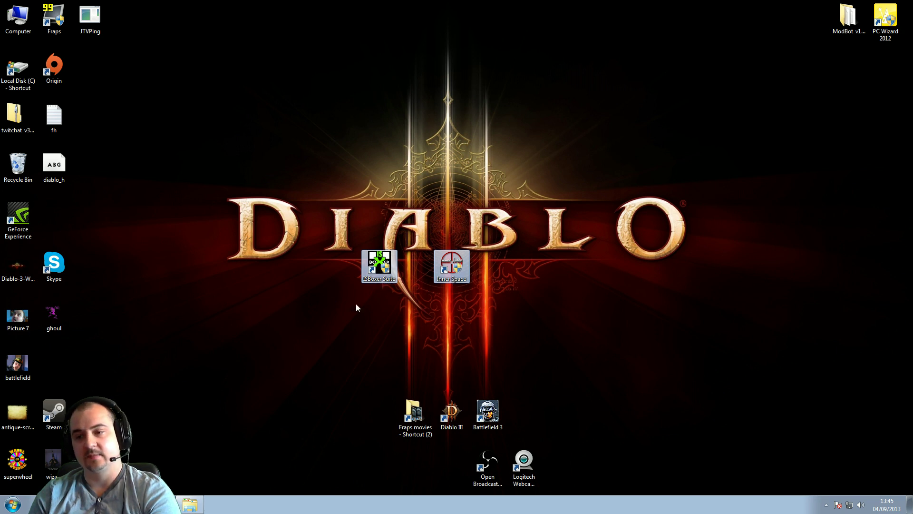
click(383, 267)
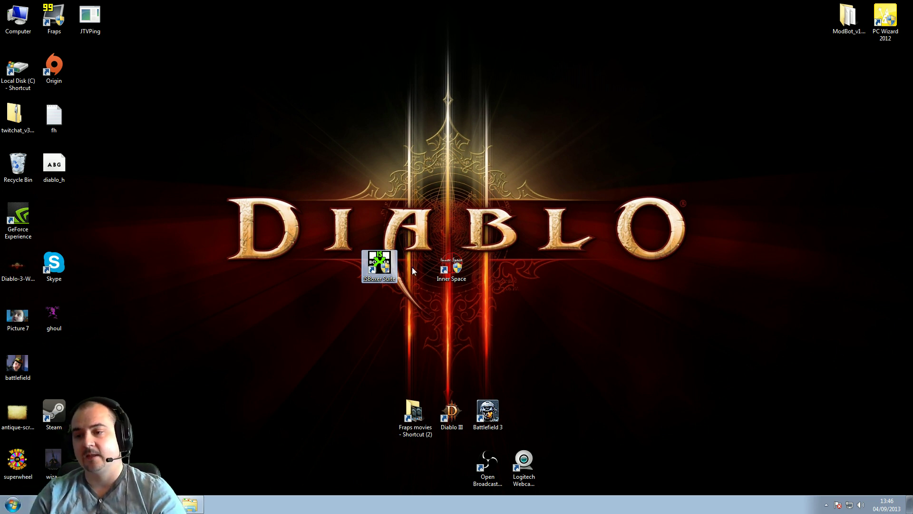
click(450, 266)
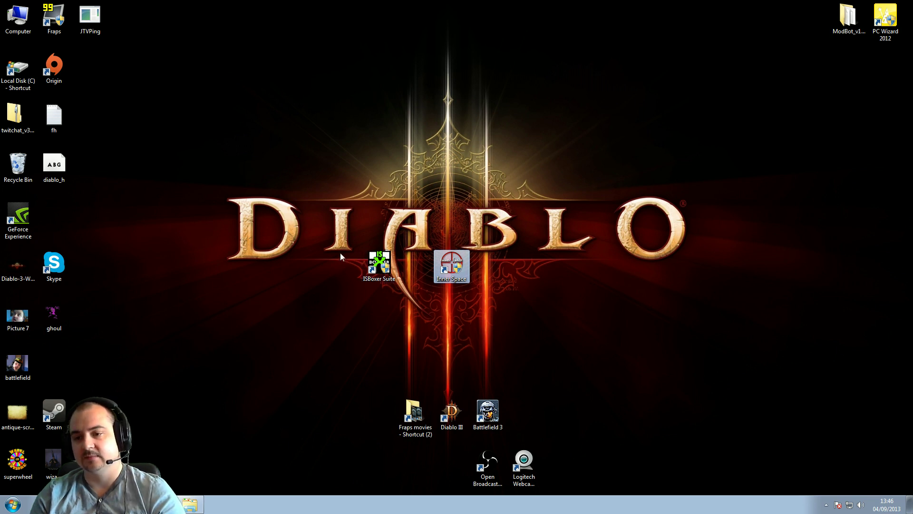
click(380, 263)
right_click(378, 261)
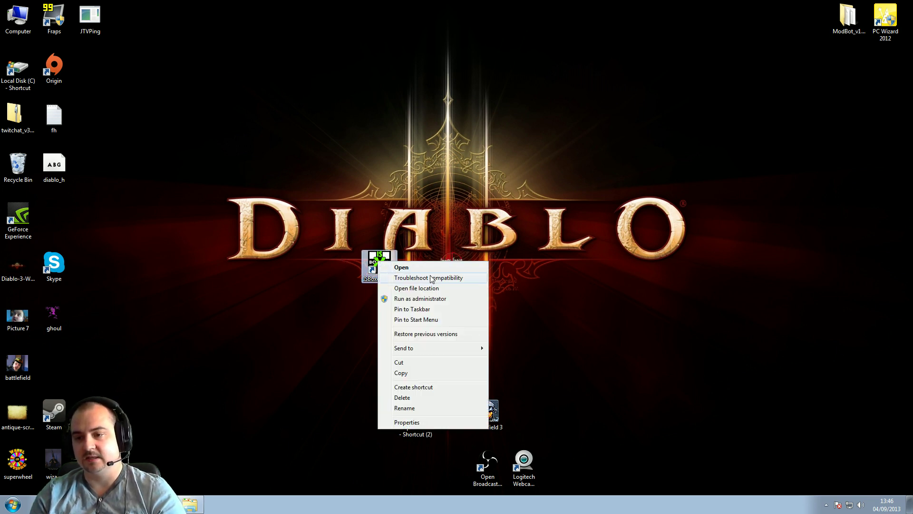
click(420, 299)
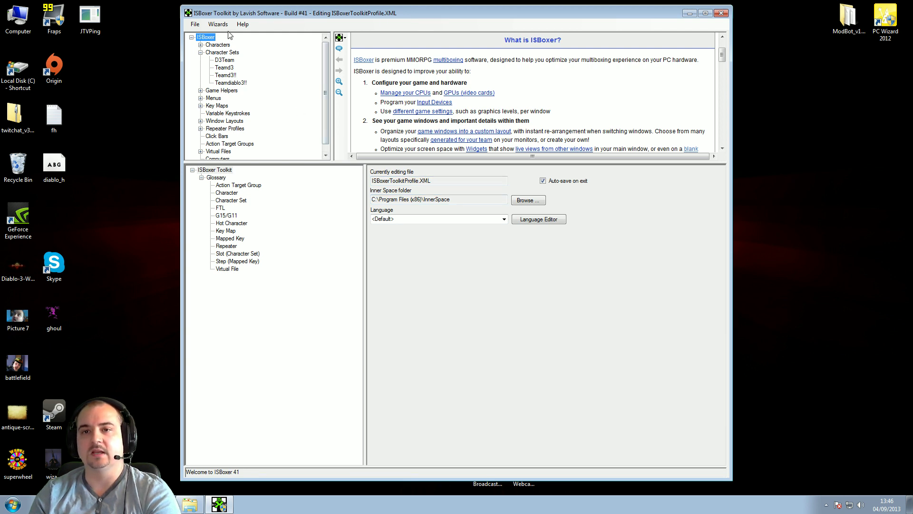
Start the Quick Setup Wizard from the Wizards menu
click(221, 27)
click(221, 27)
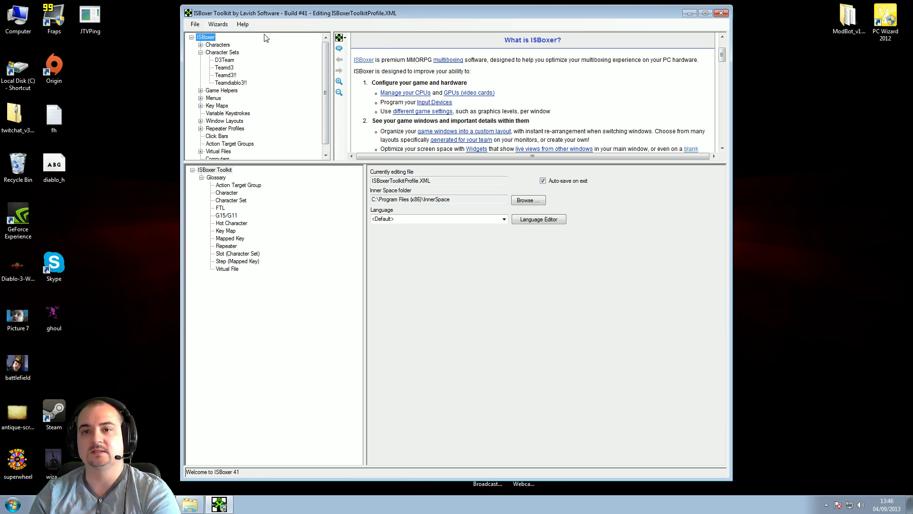
click(221, 27)
click(255, 36)
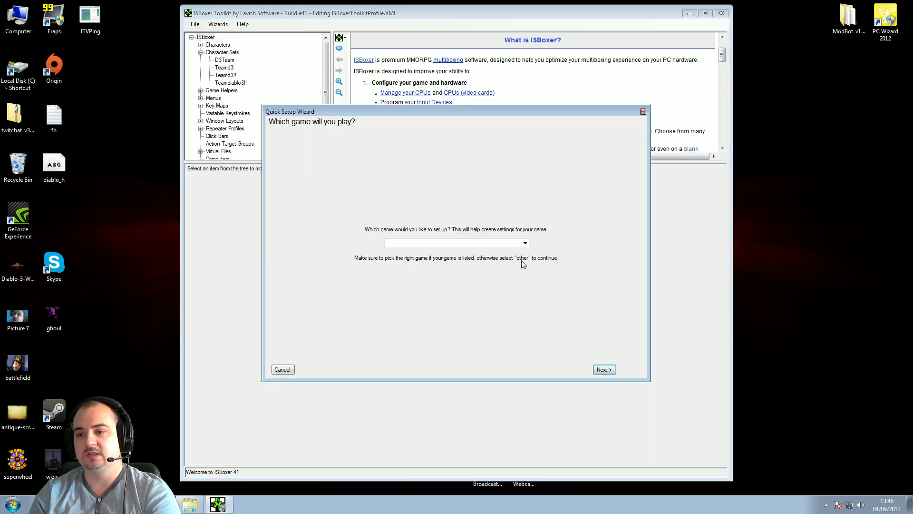
Select Diablo 3 as the game to set up
click(525, 243)
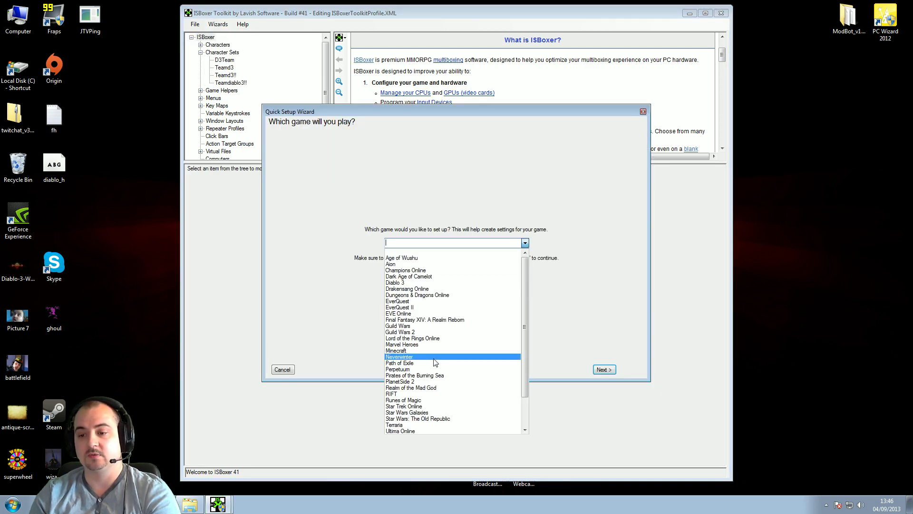
scroll(445, 386, down, 2)
scroll(445, 390, up, 2)
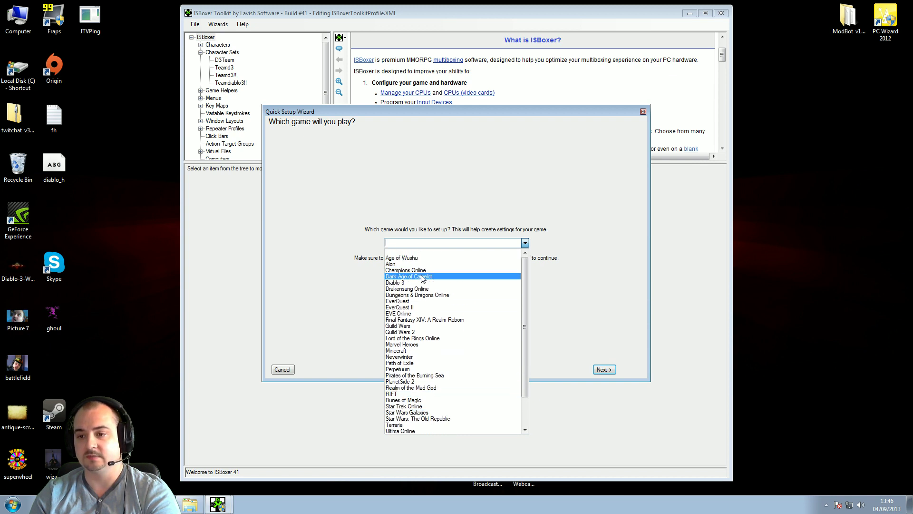
click(411, 284)
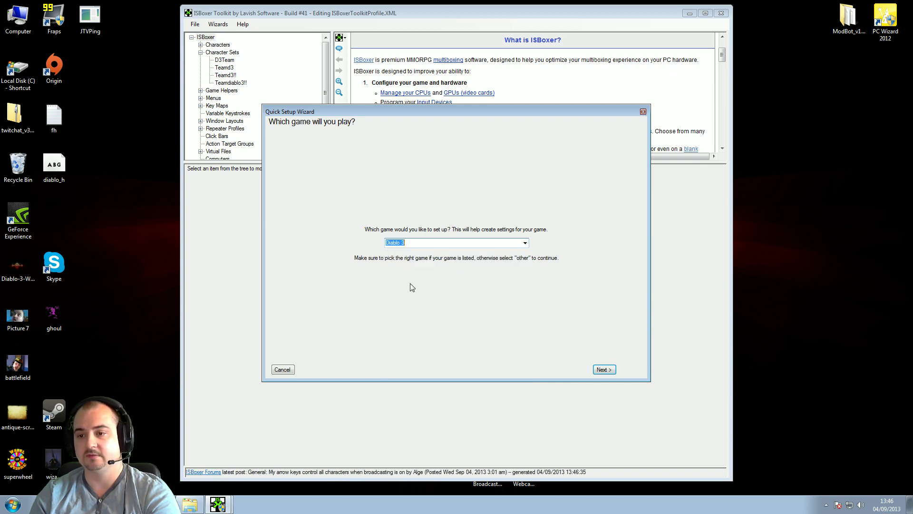
Add char1 to the team, launching Diablo III with its Default Profile
click(606, 371)
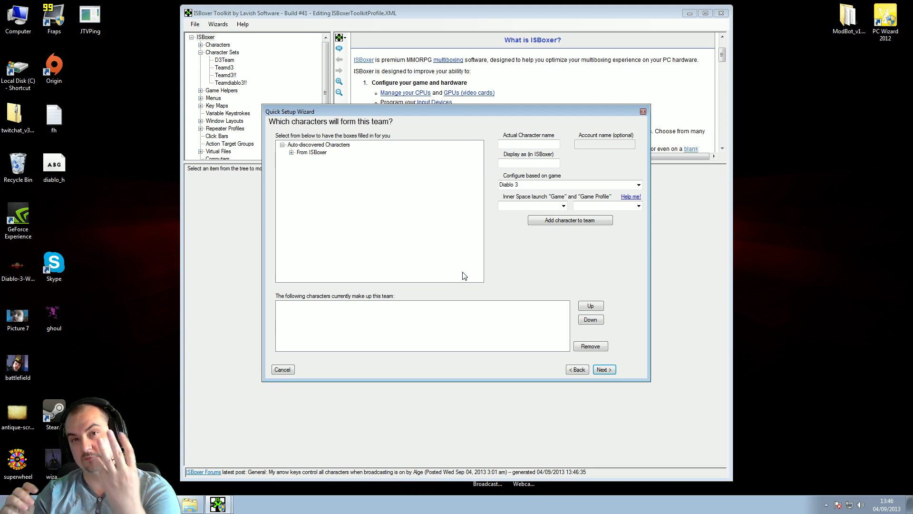
click(507, 143)
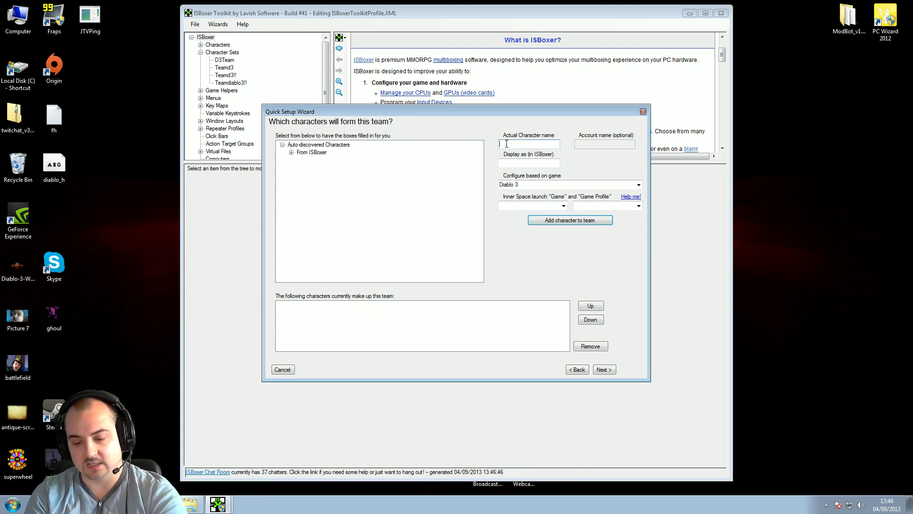
text(c)
text(ch)
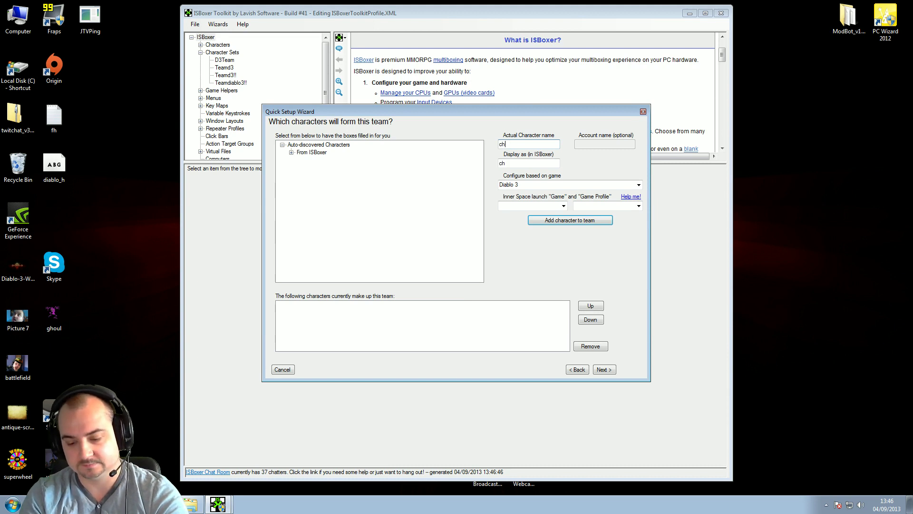
text(ar1)
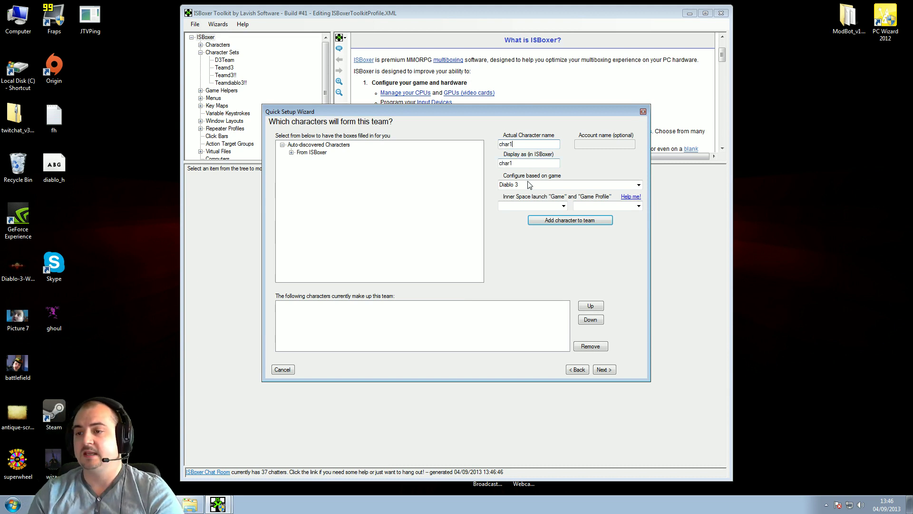
click(630, 186)
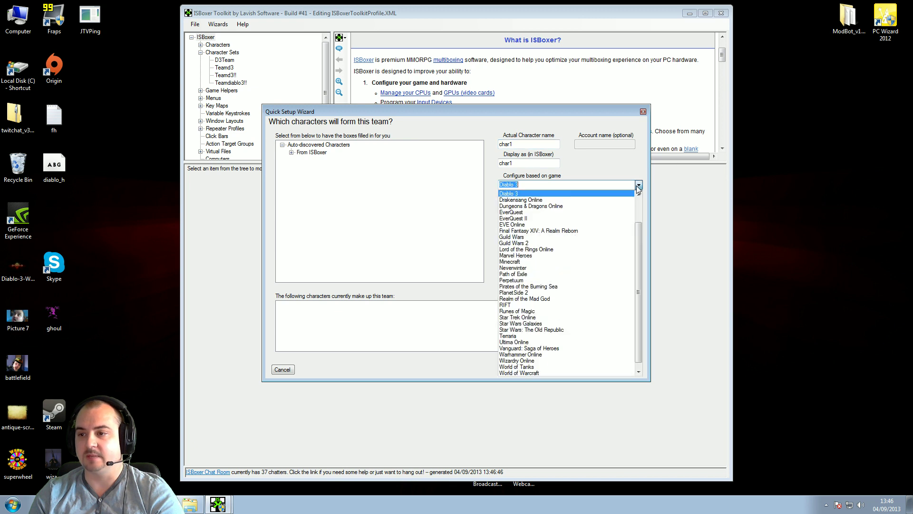
click(516, 192)
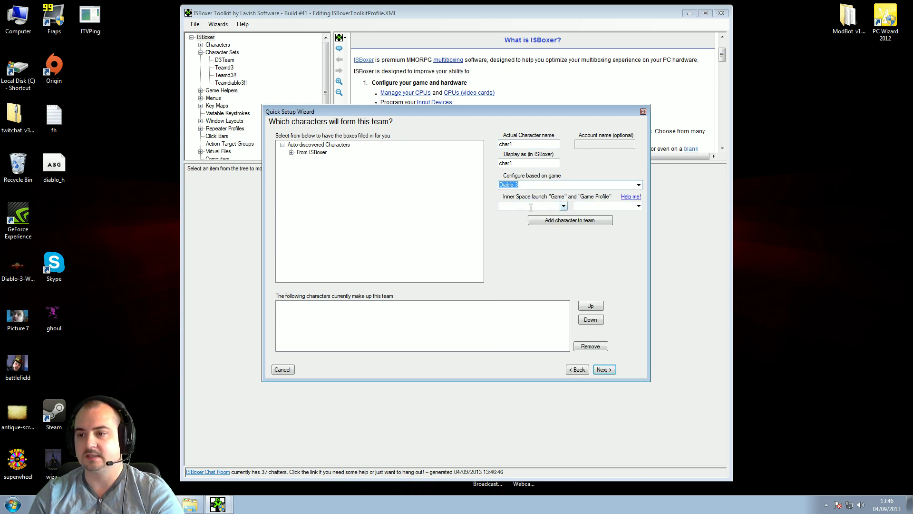
click(564, 206)
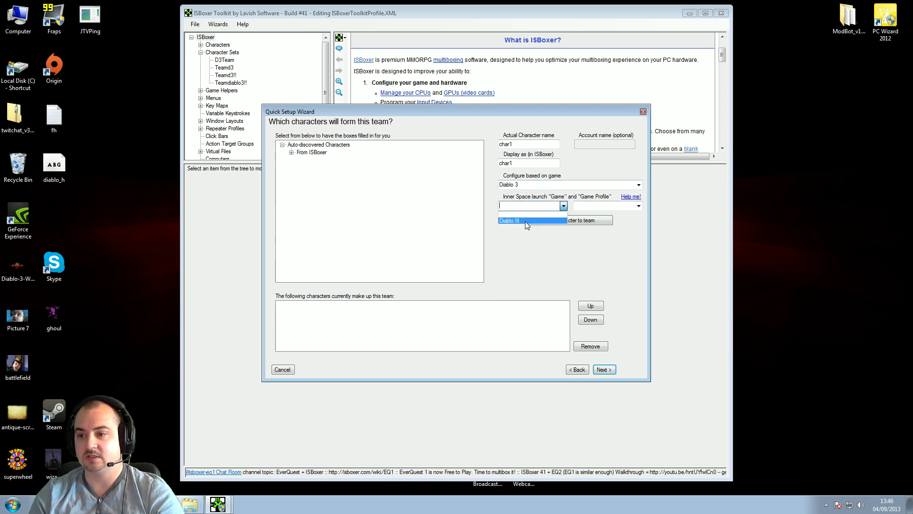
click(526, 221)
click(638, 206)
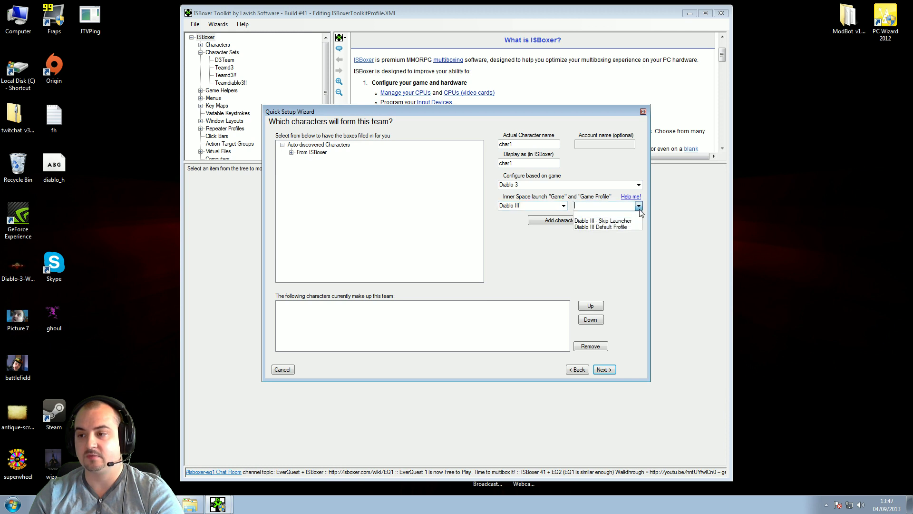
click(618, 225)
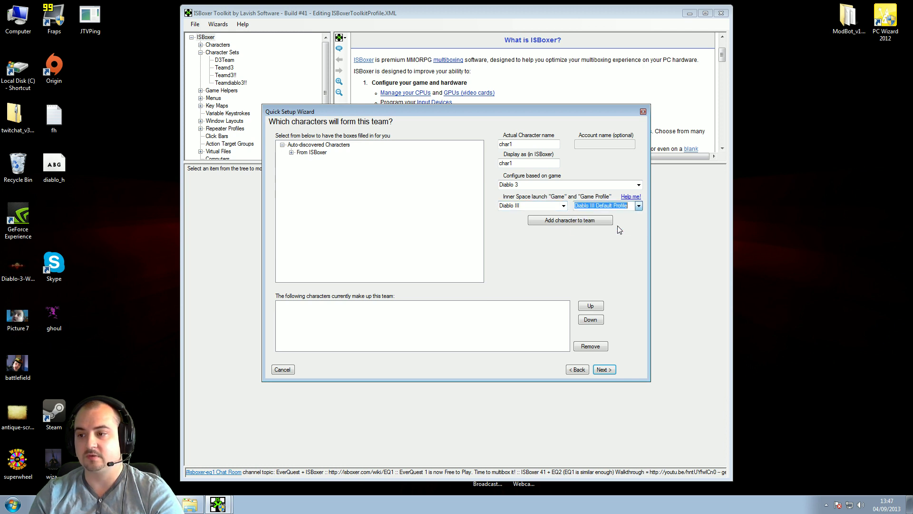
click(555, 220)
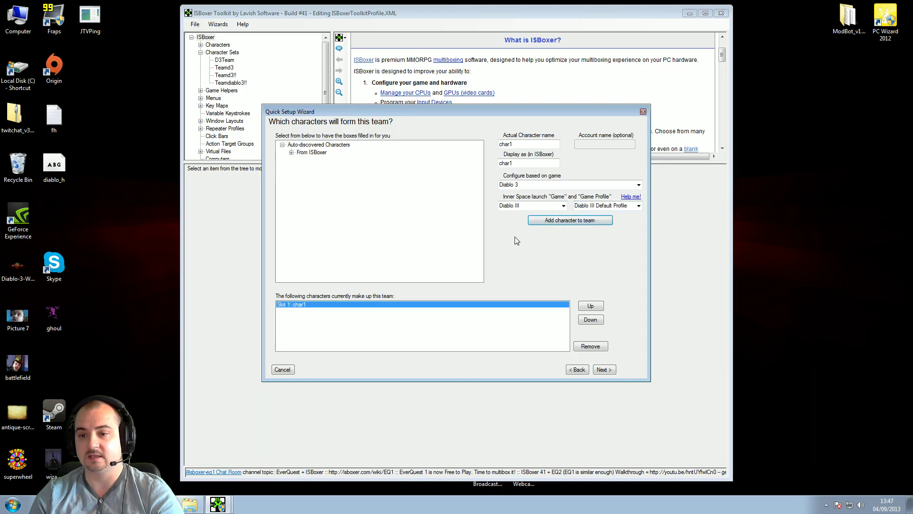
Add char2, char3 and char4 to the team with the same settings
click(516, 144)
text(2)
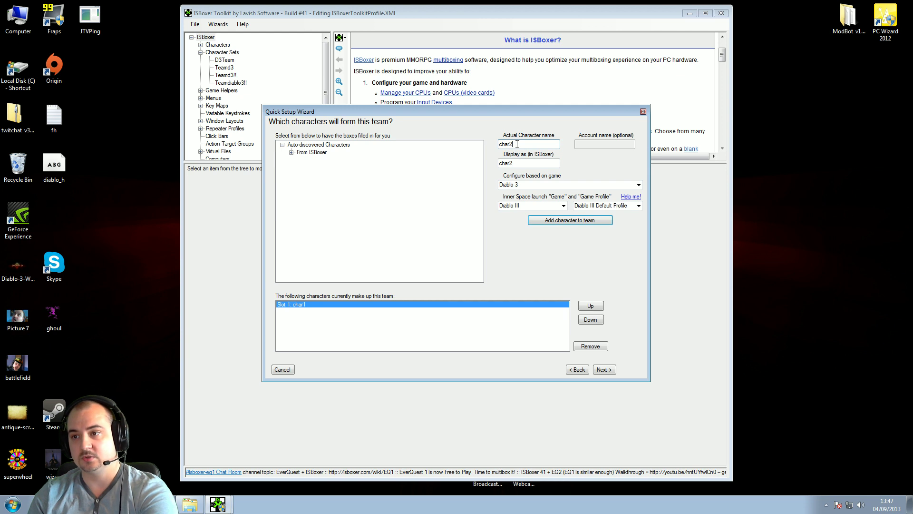
click(561, 221)
click(517, 145)
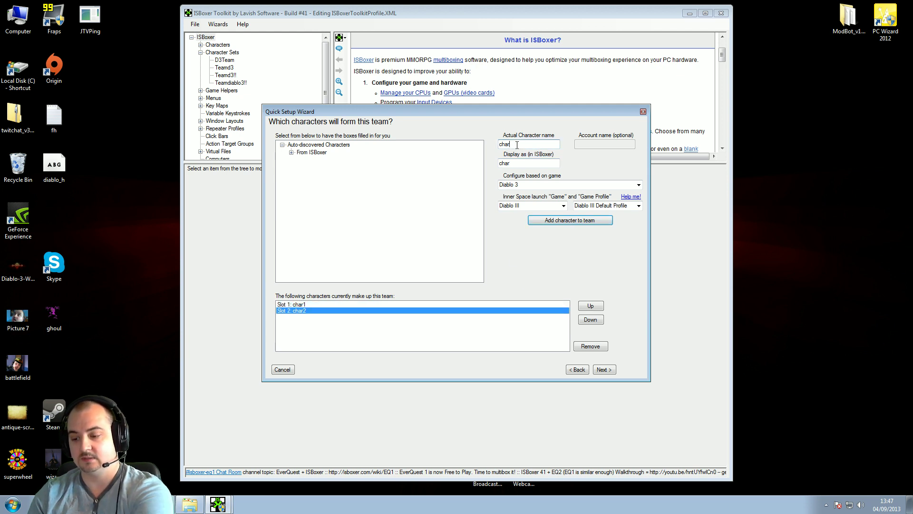
text(3)
click(564, 223)
click(519, 146)
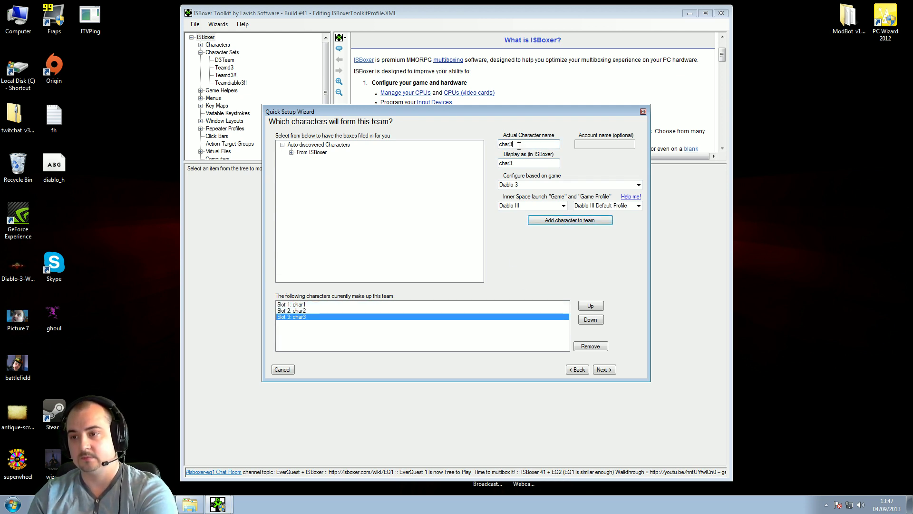
text(4)
click(561, 220)
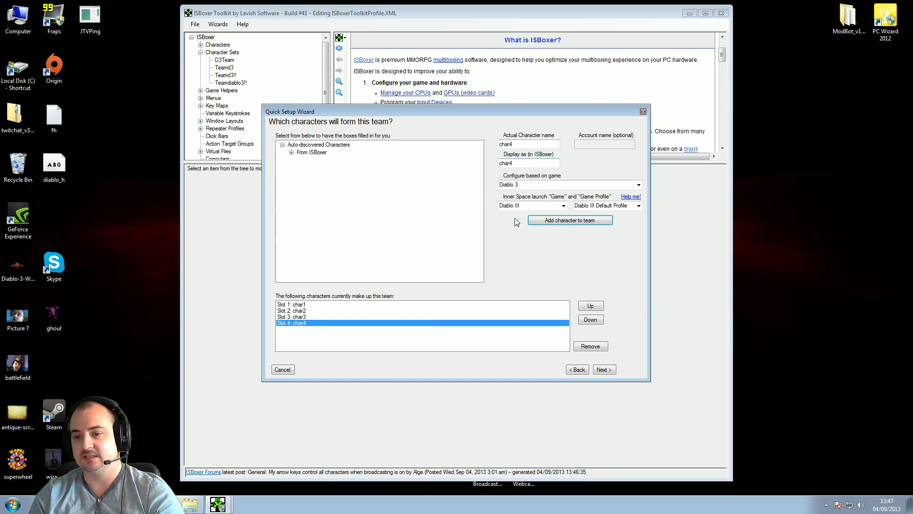
Name the team KICKASS! and continue to the window layout step
click(605, 370)
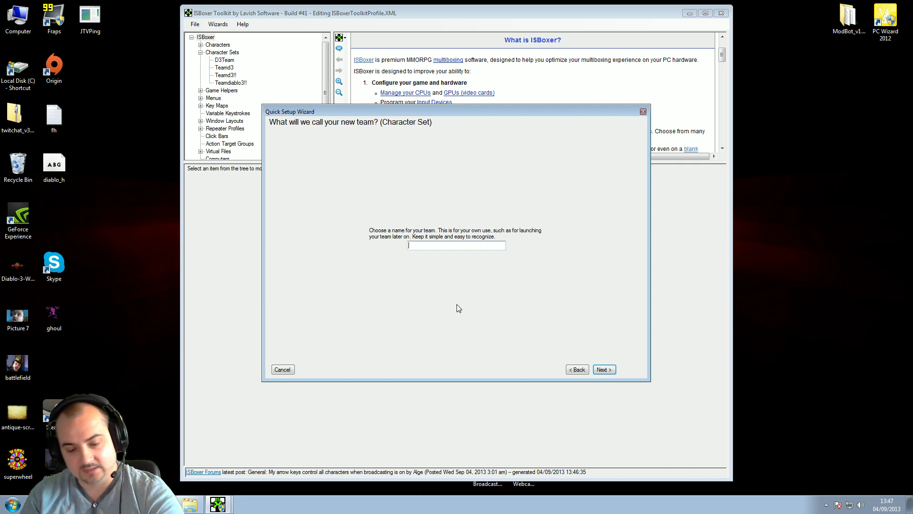
text(KICKASS!)
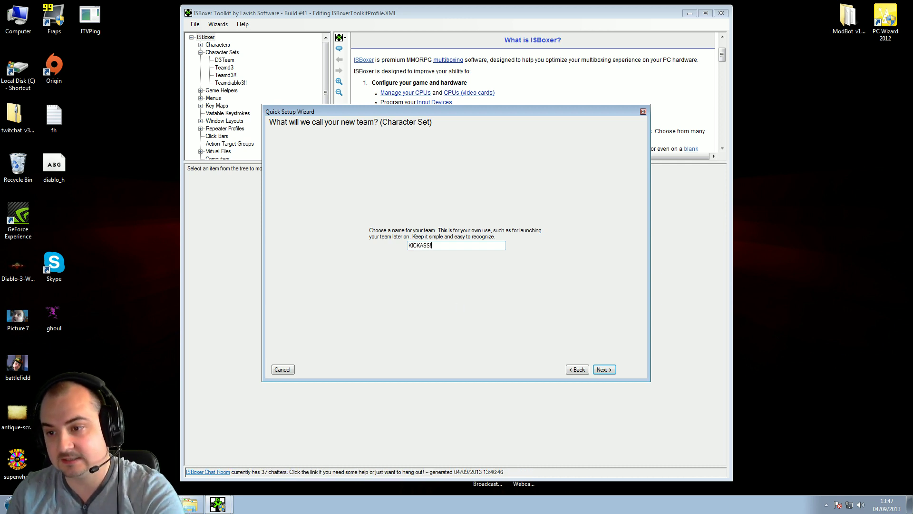
click(602, 371)
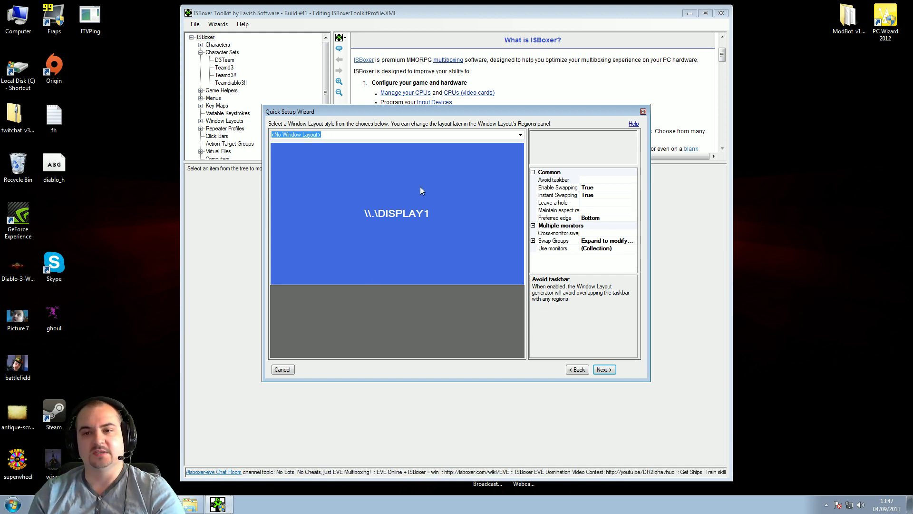
Choose the 'Single monitor layout on \\.\DISPLAY1 (Swapping)' window layout and continue
click(520, 135)
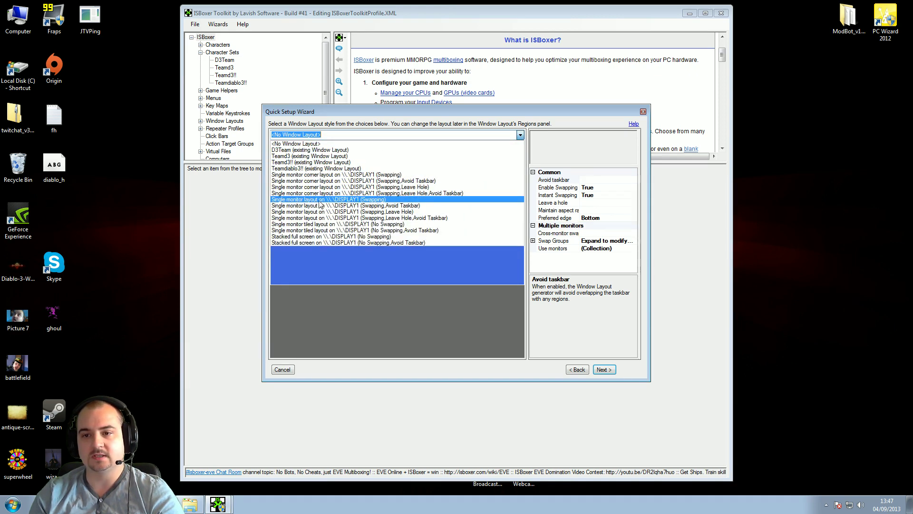
click(388, 200)
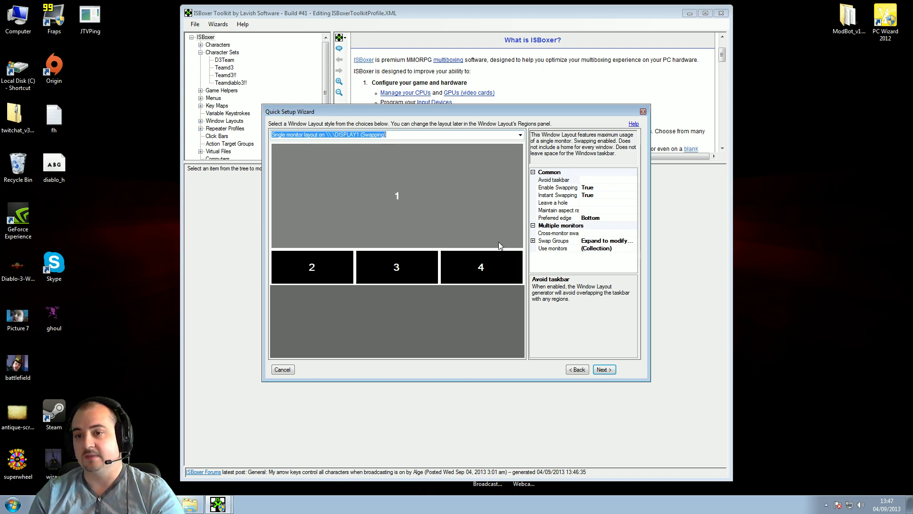
click(604, 370)
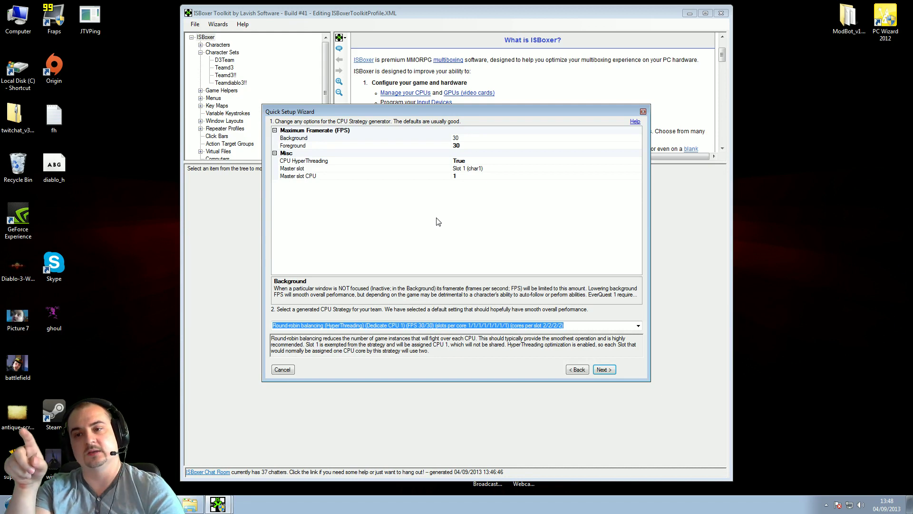
Set the foreground FPS limit to 200
click(307, 138)
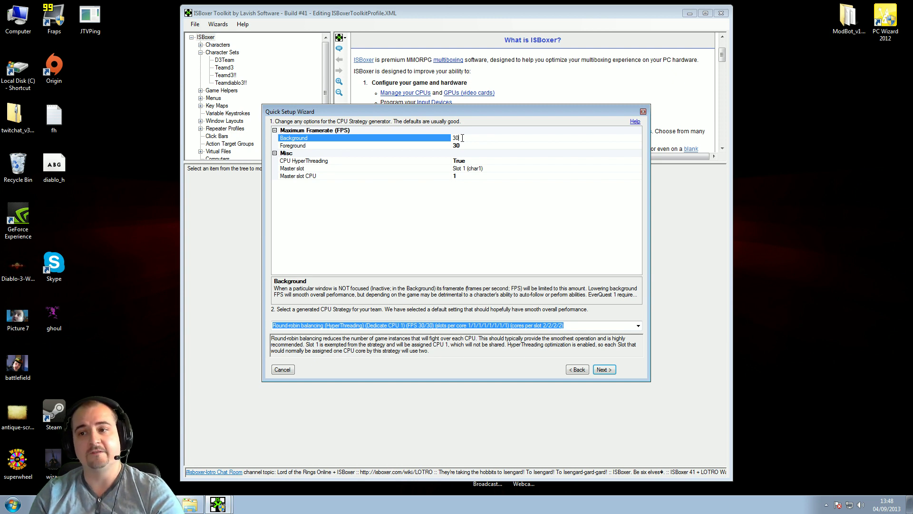
click(301, 146)
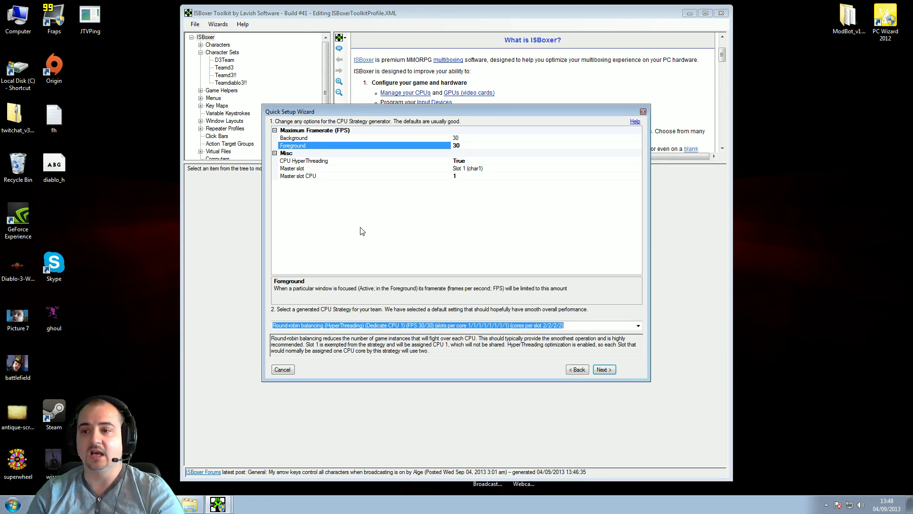
click(464, 145)
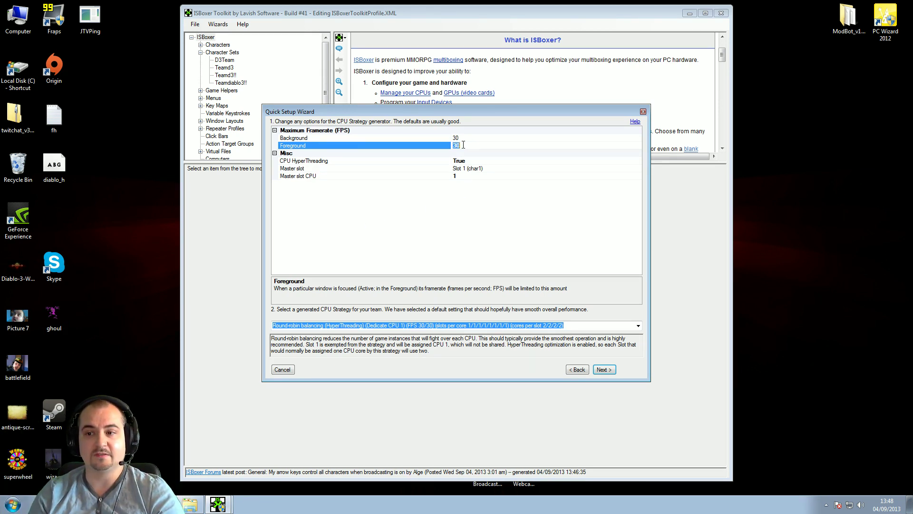
text(200)
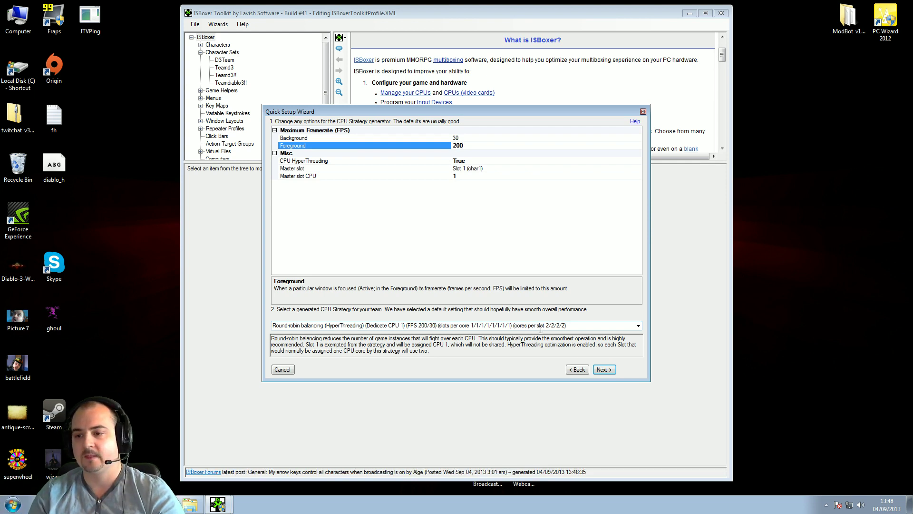
Set CPU Strategy to 'Select no CPUs, let the game do it' and continue
click(638, 327)
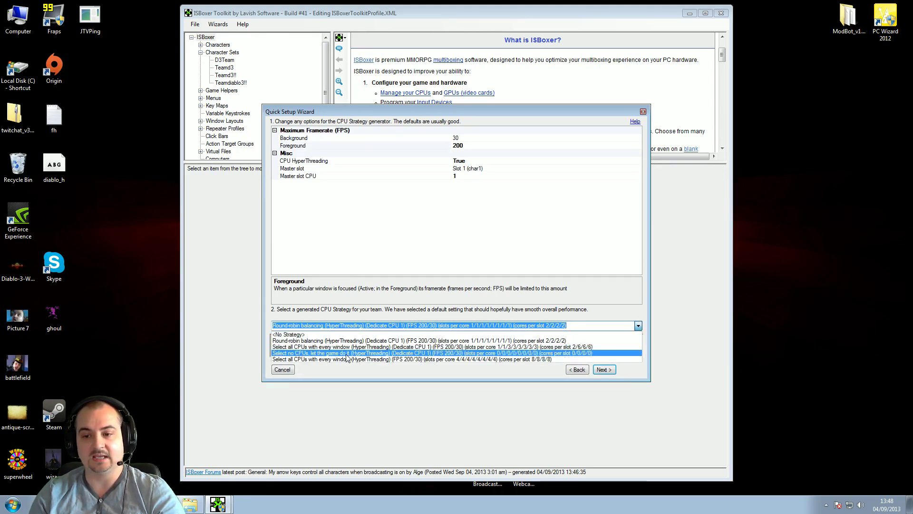
click(345, 354)
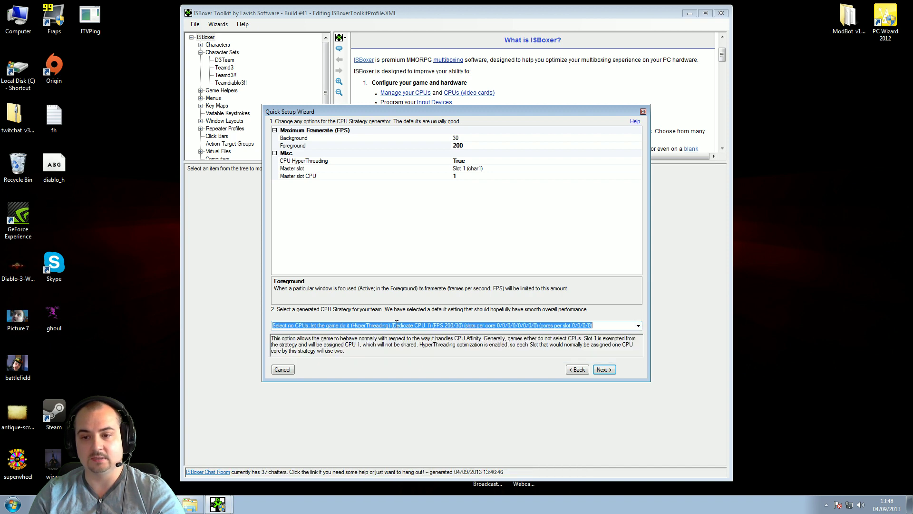
click(607, 371)
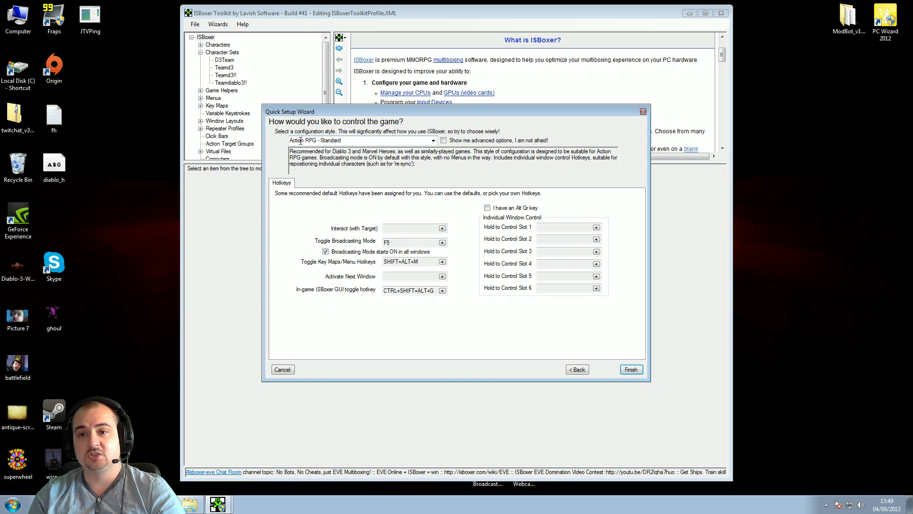
Keep the Action RPG - Standard style with F5 as the broadcasting toggle, then finish the wizard
click(433, 142)
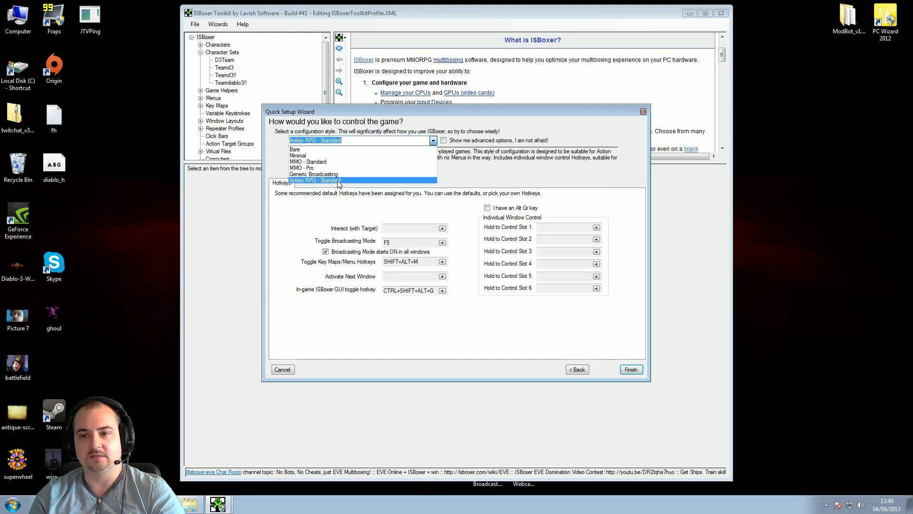
click(340, 180)
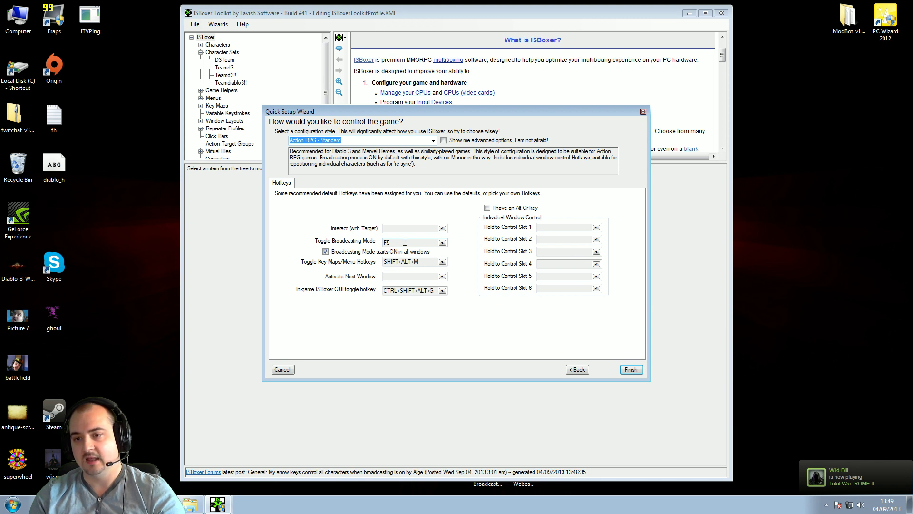
click(404, 241)
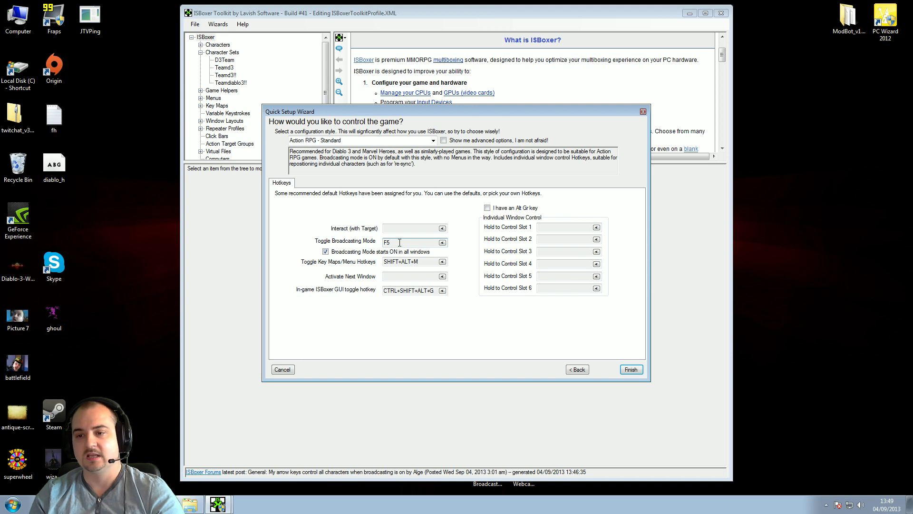
click(443, 243)
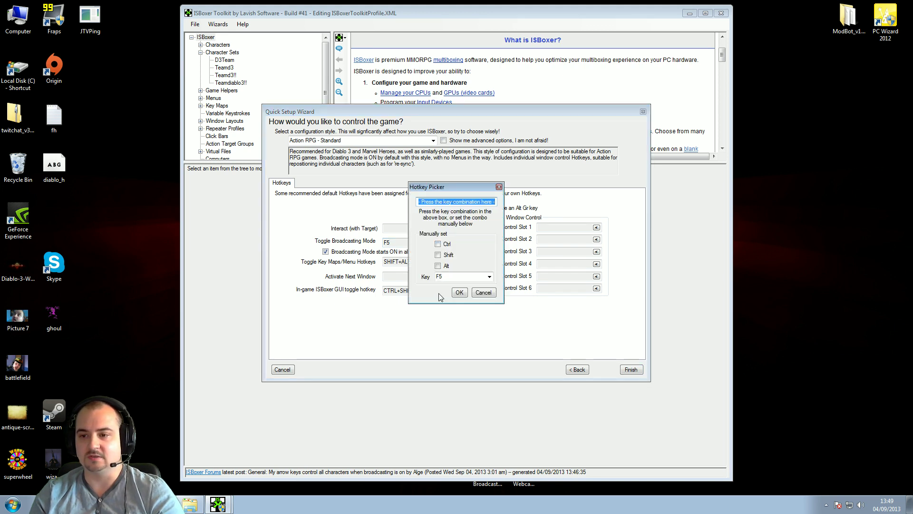
click(489, 277)
scroll(452, 375, down, 5)
scroll(452, 374, up, 3)
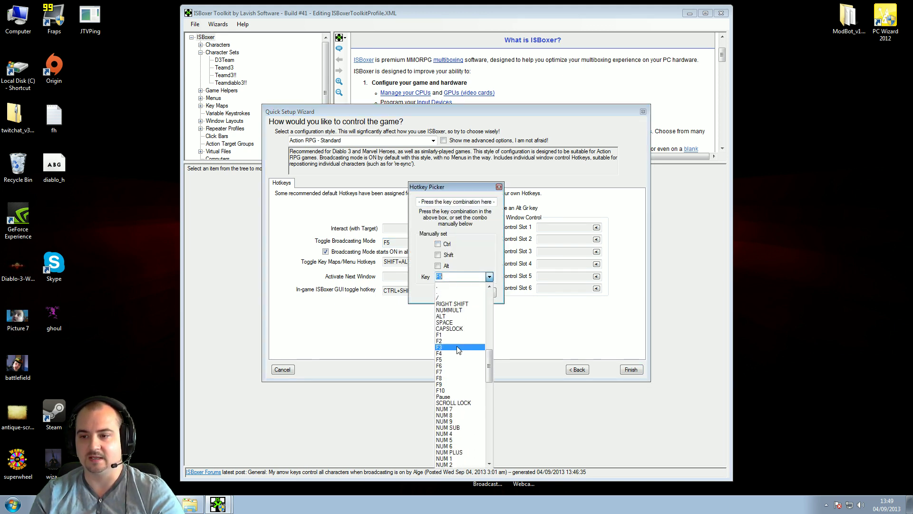
click(489, 276)
click(483, 295)
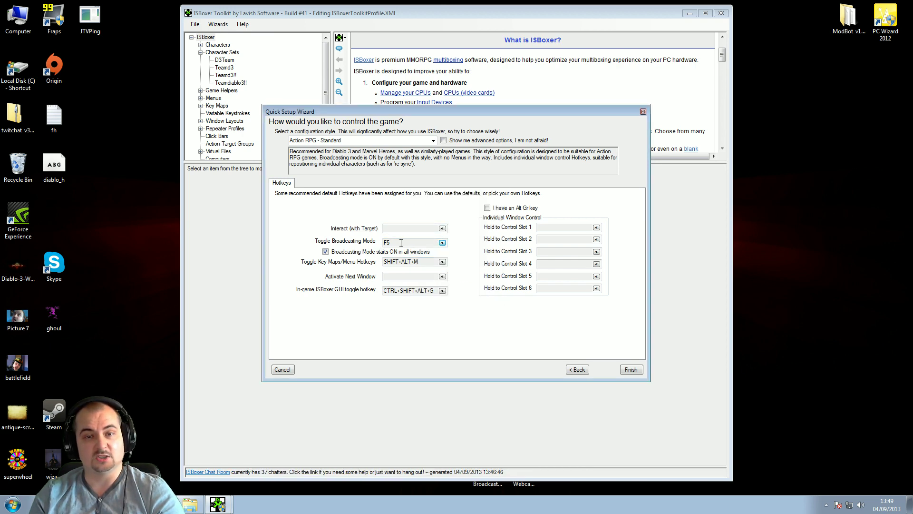
click(631, 370)
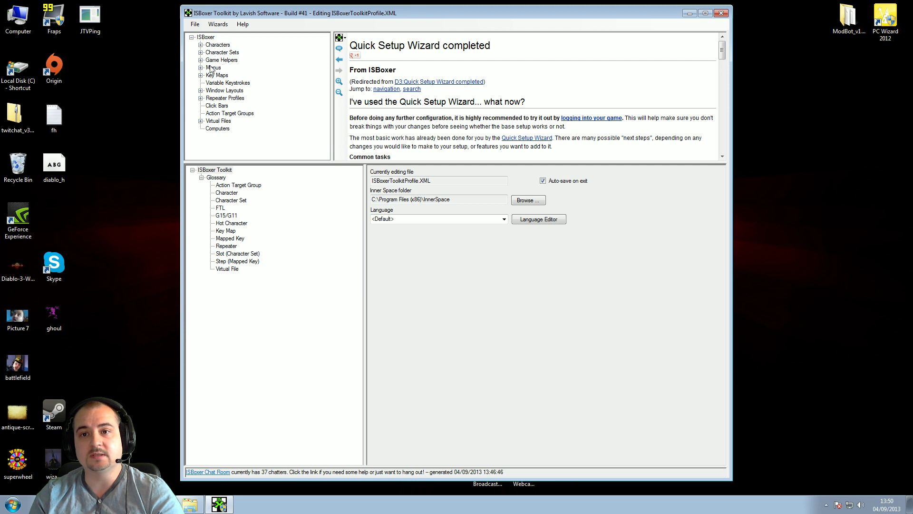
Expand Character Sets and Window Layouts and show the KICKASS! layout's regions
click(200, 52)
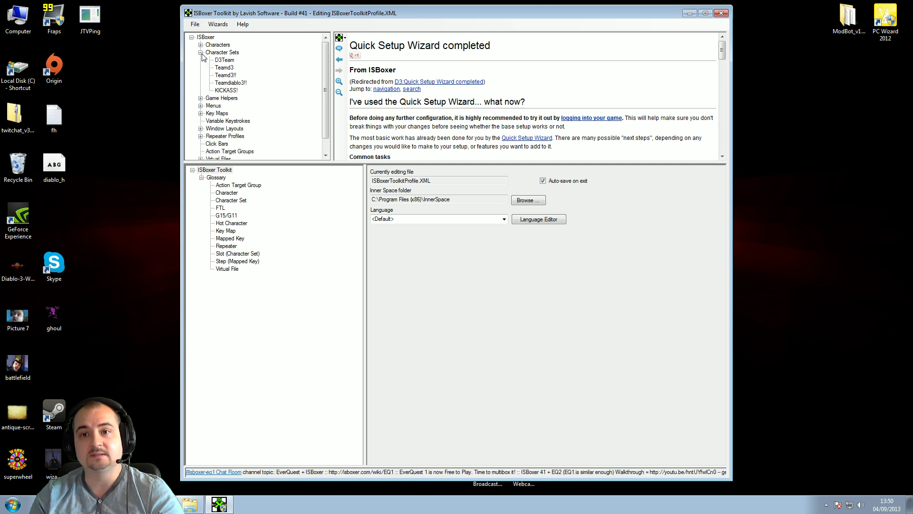
click(226, 91)
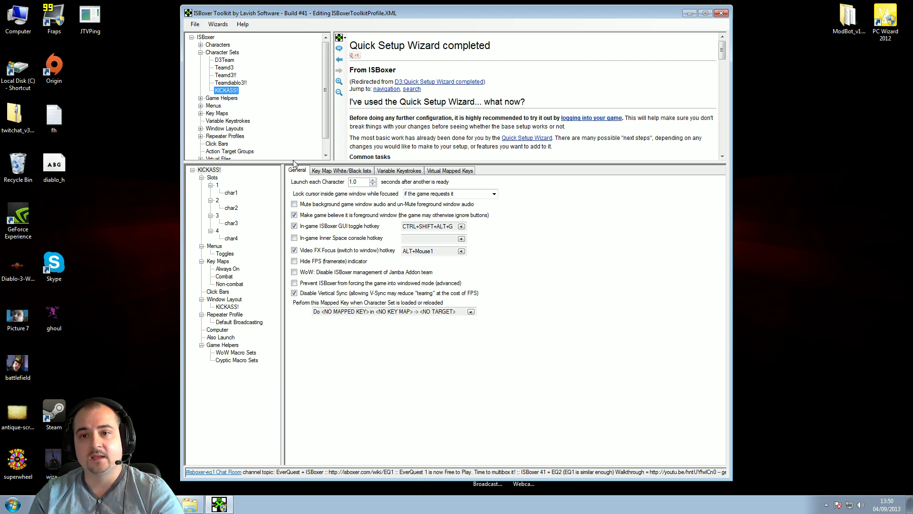
click(229, 129)
click(200, 129)
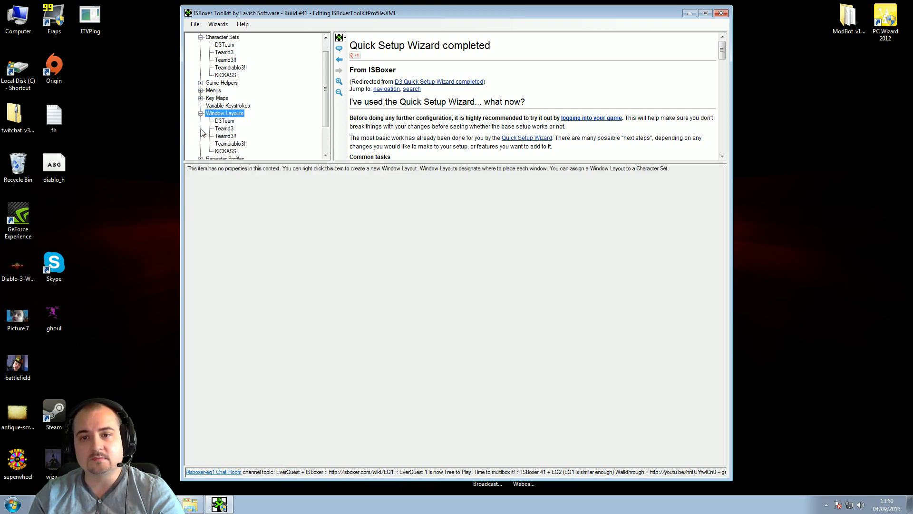
click(230, 152)
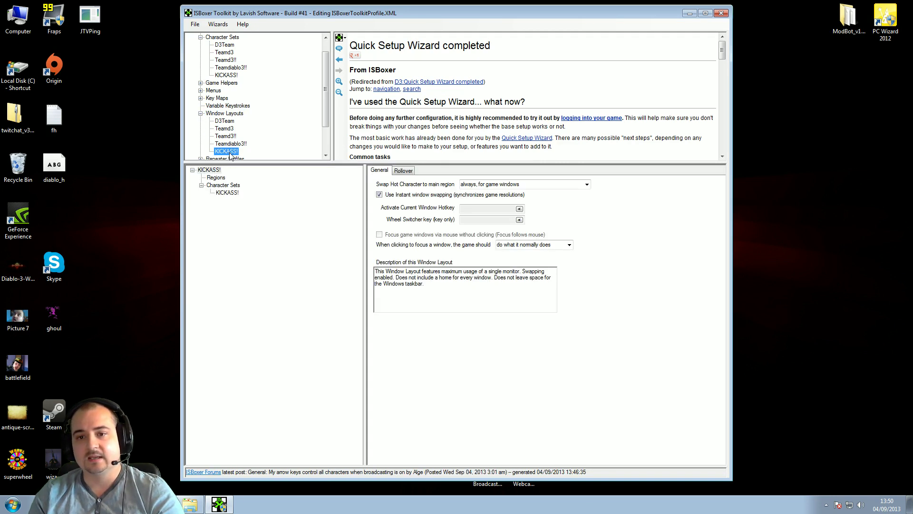
click(216, 178)
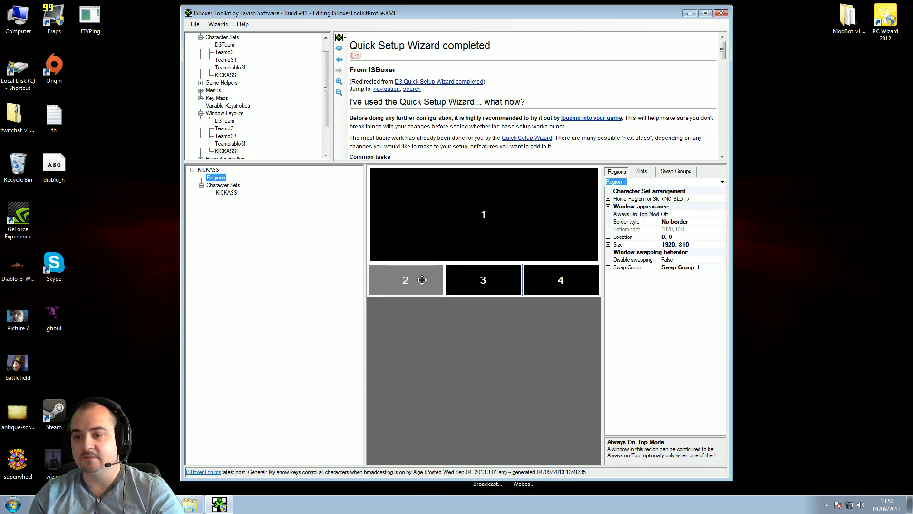
Resize region 1 to 1280×720 and move it to location 336, 90
click(492, 226)
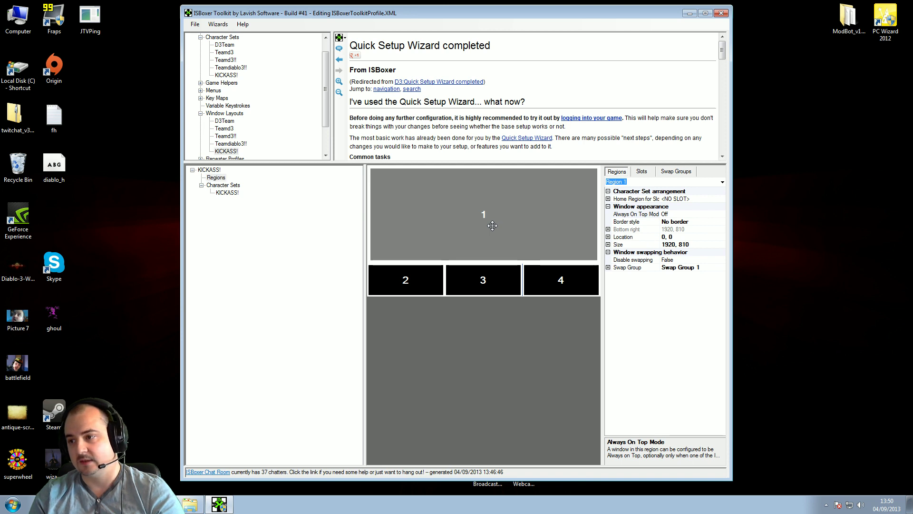
click(608, 244)
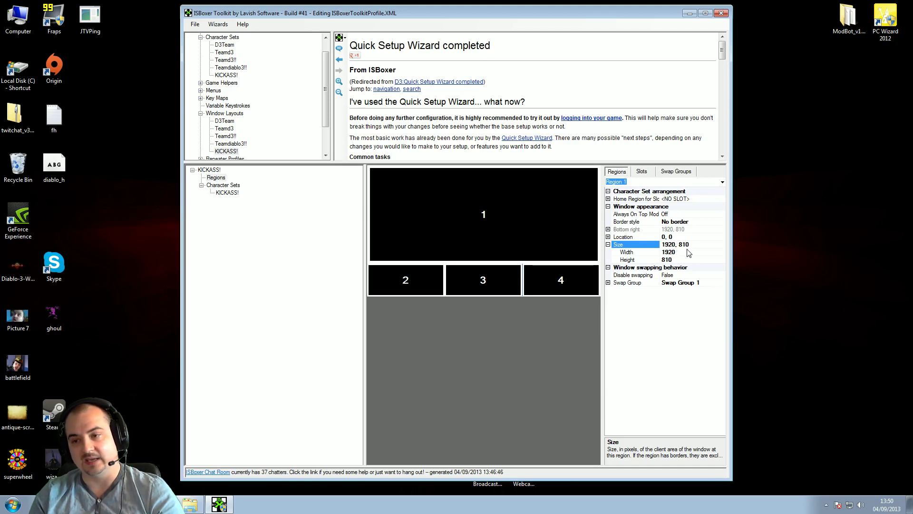
click(685, 252)
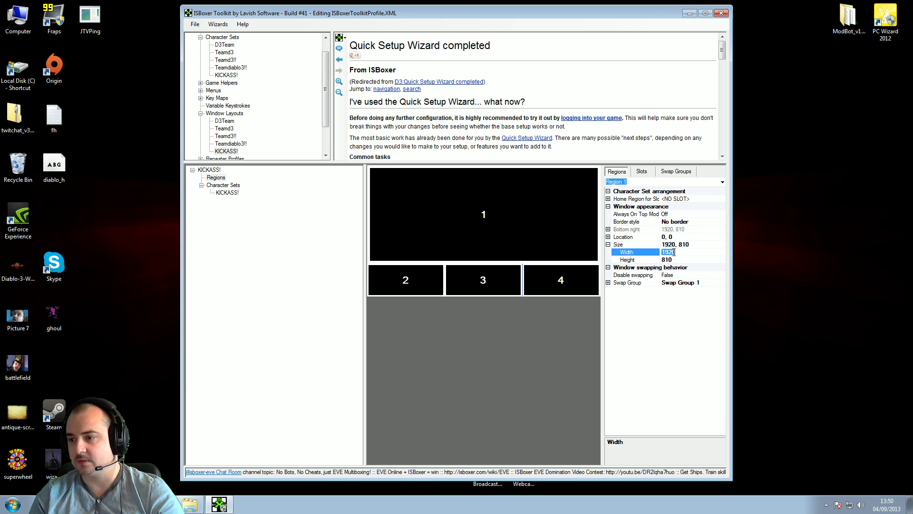
key(BackSpace)
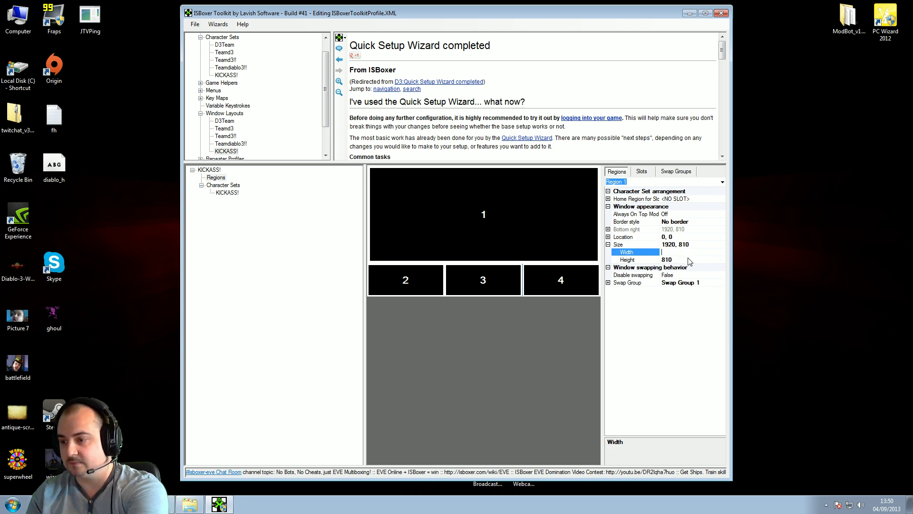
text(1280)
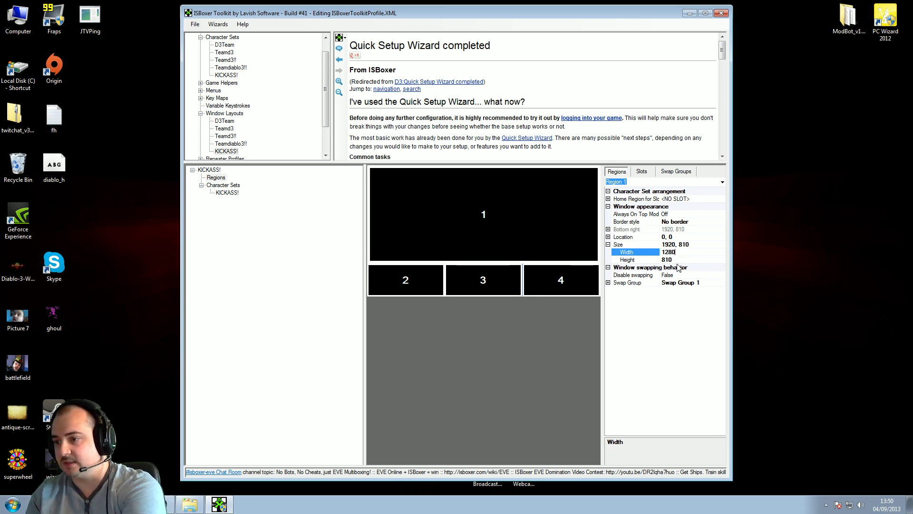
click(678, 261)
text(720)
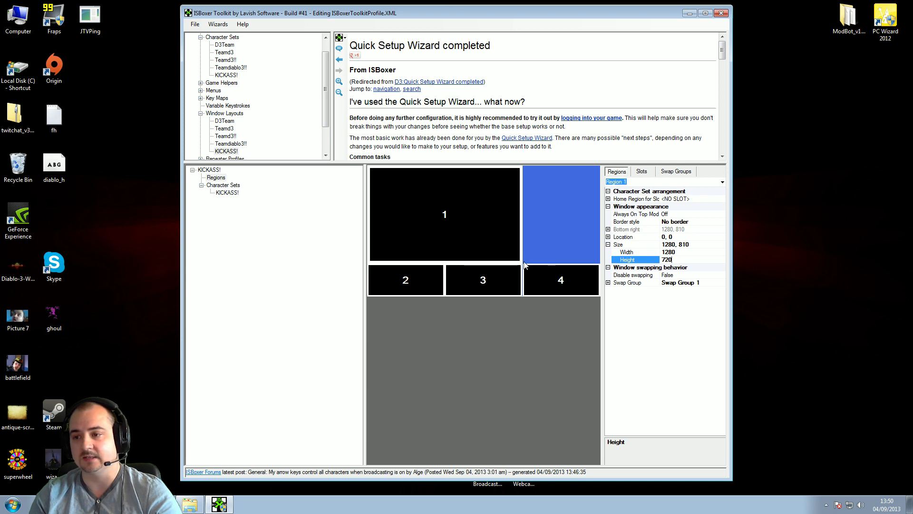
click(446, 209)
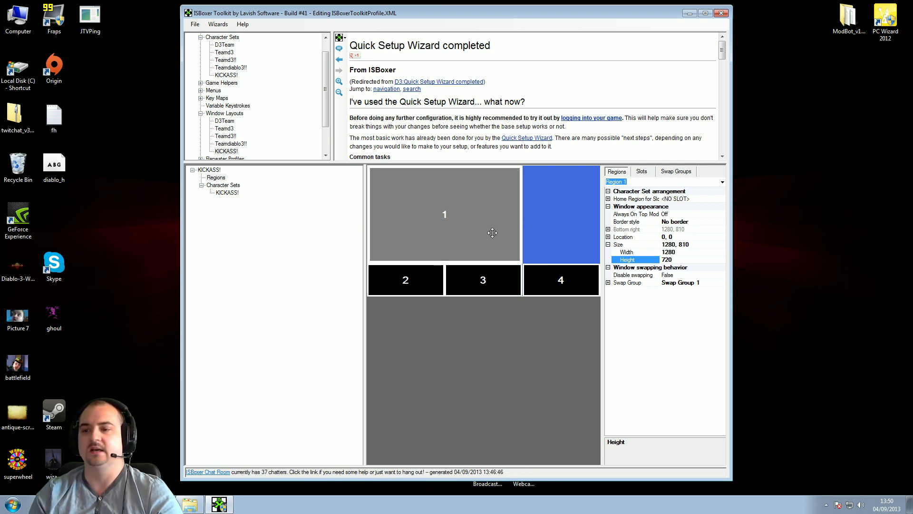
click(439, 222)
drag(440, 222, 480, 236)
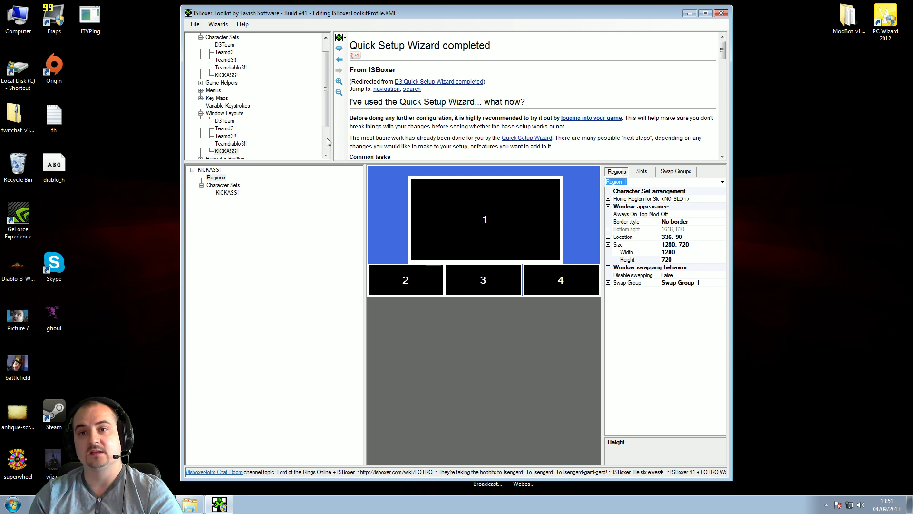
click(195, 24)
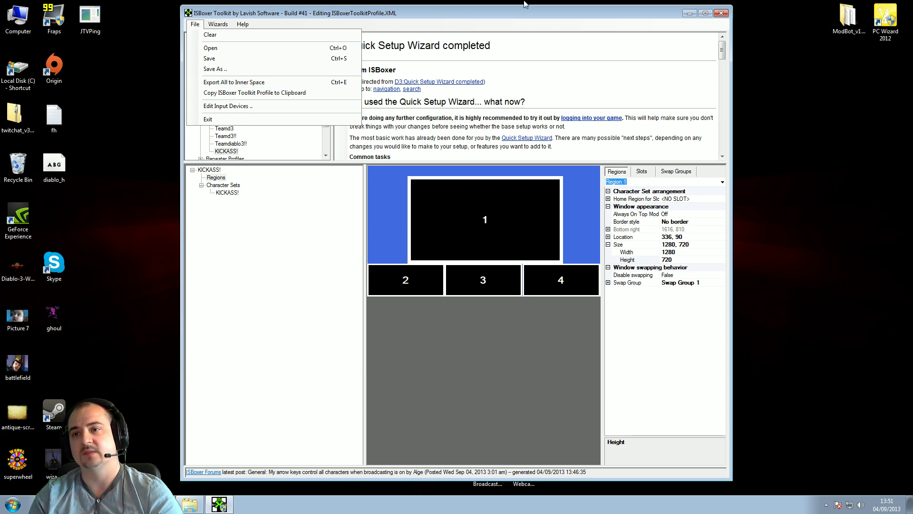
Dismiss the File menu and close ISBoxer Toolkit
click(546, 8)
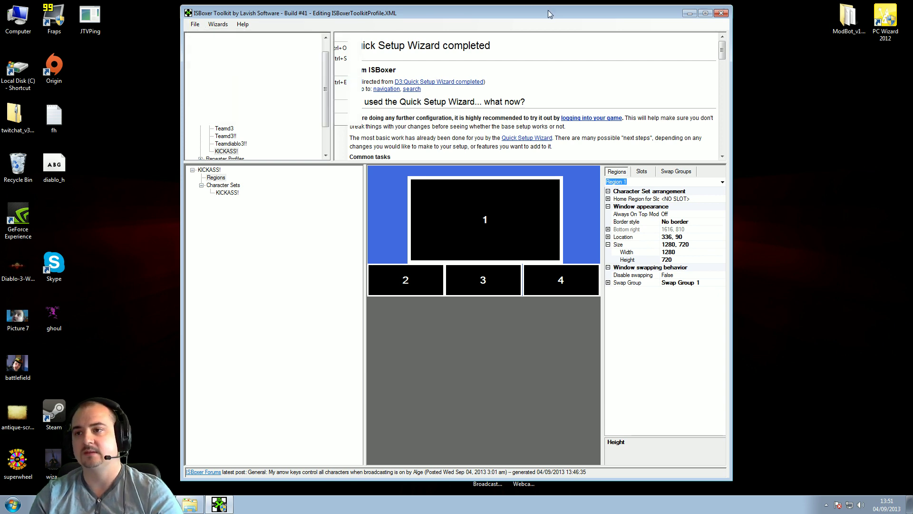
click(720, 15)
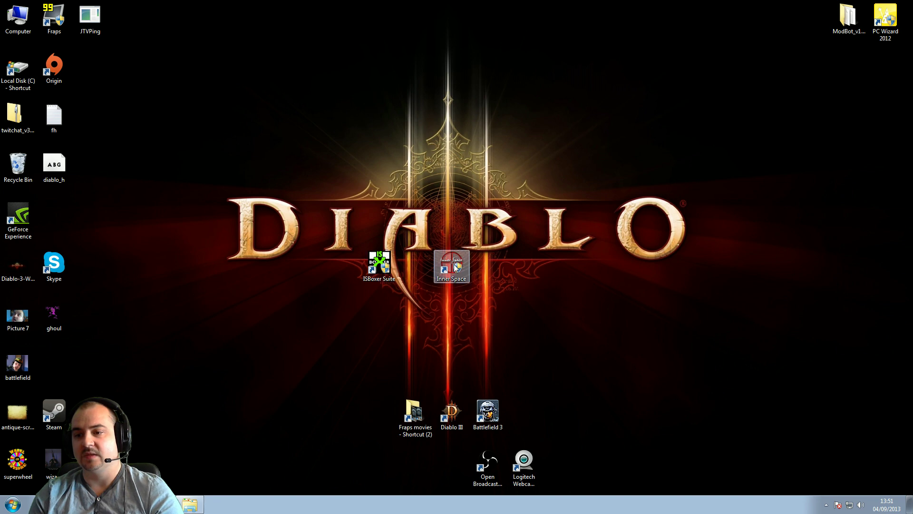
Run Inner Space as administrator and dismiss the notice that it is already running
right_click(453, 263)
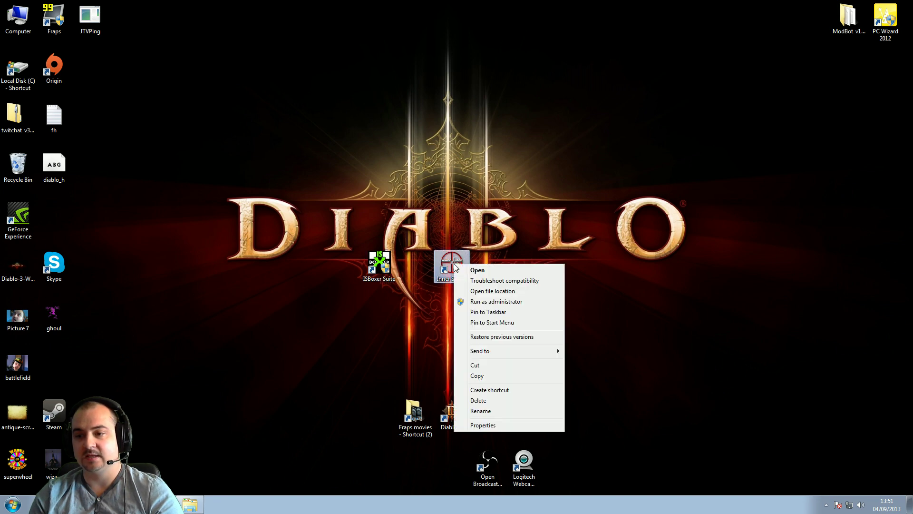
click(497, 302)
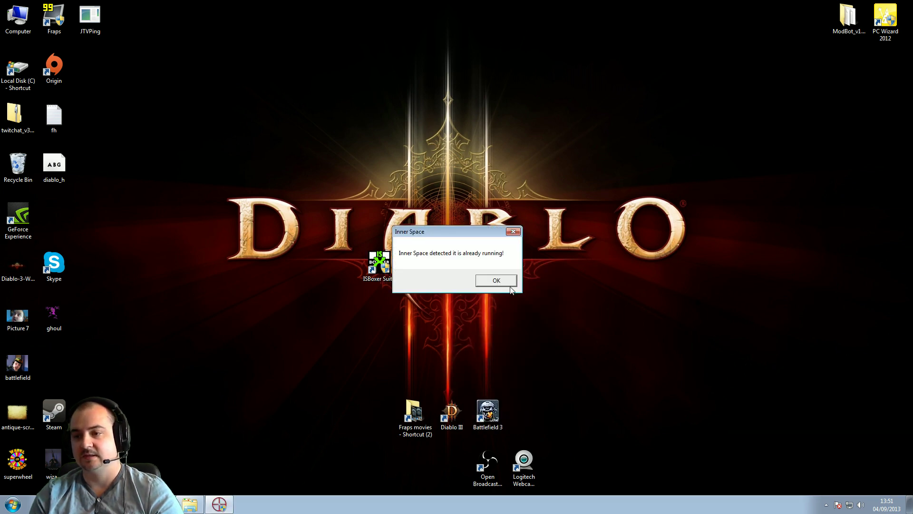
click(507, 283)
Launch the D3Team character set from the Inner Space tray icon's ISBoxer Character Sets menu
click(826, 504)
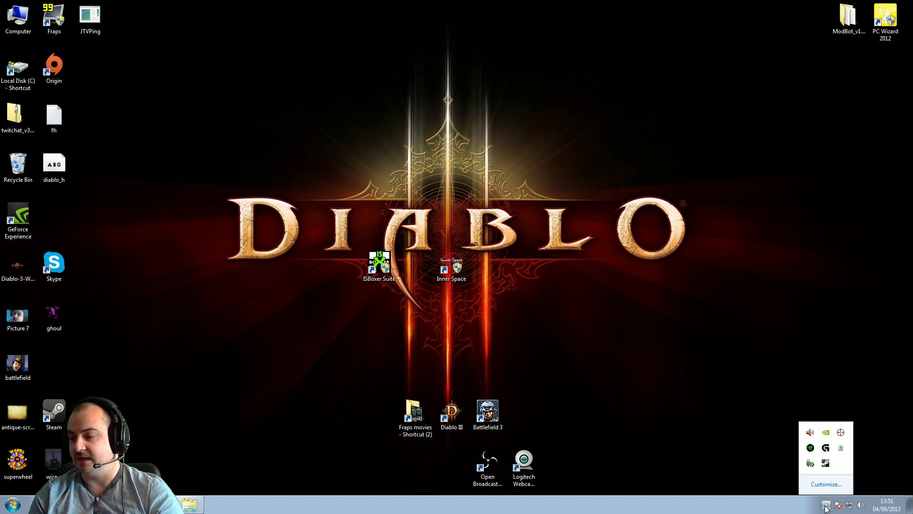
right_click(841, 434)
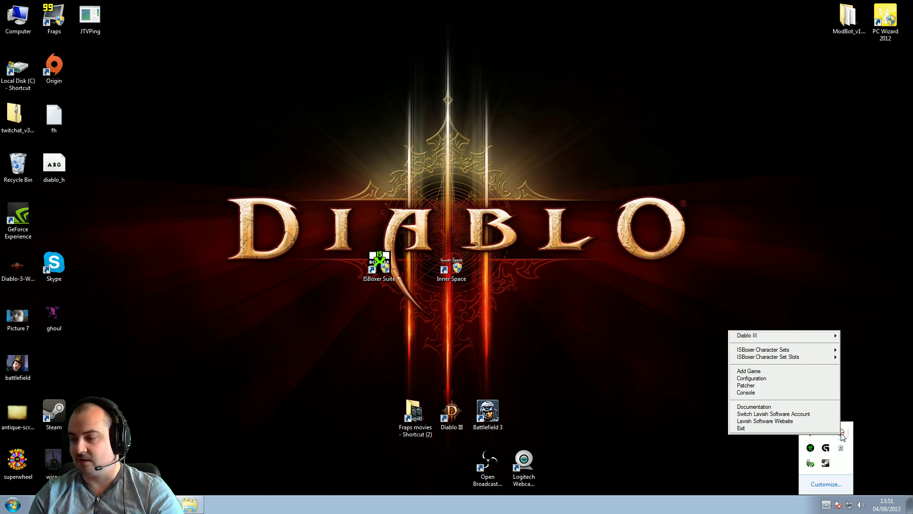
mouse_move(795, 357)
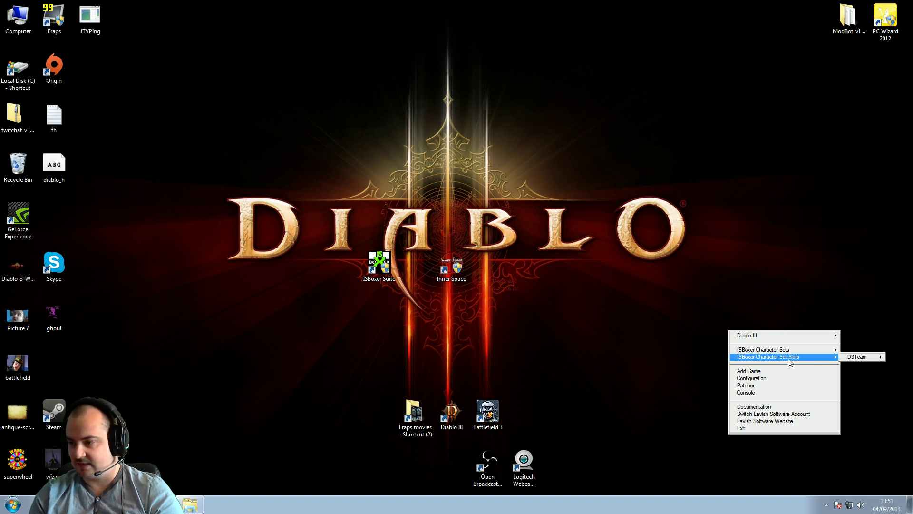
mouse_move(865, 361)
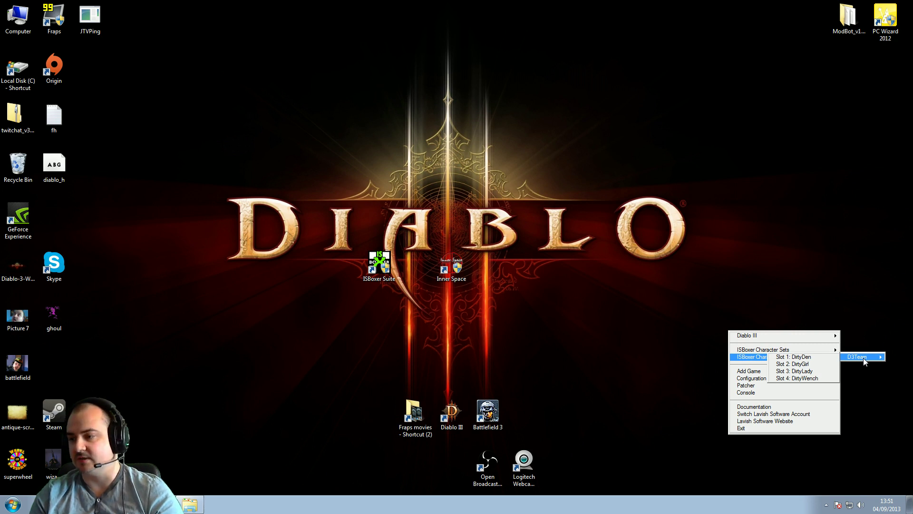
click(863, 358)
click(827, 506)
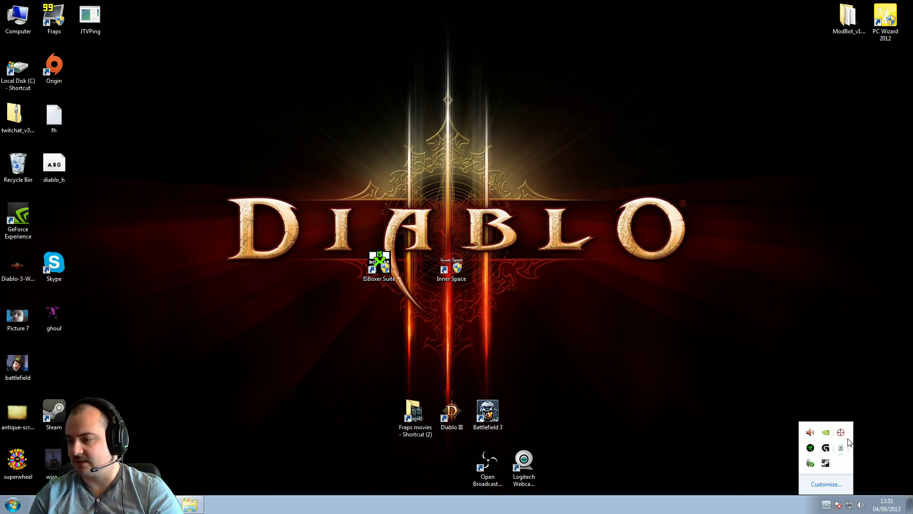
right_click(840, 432)
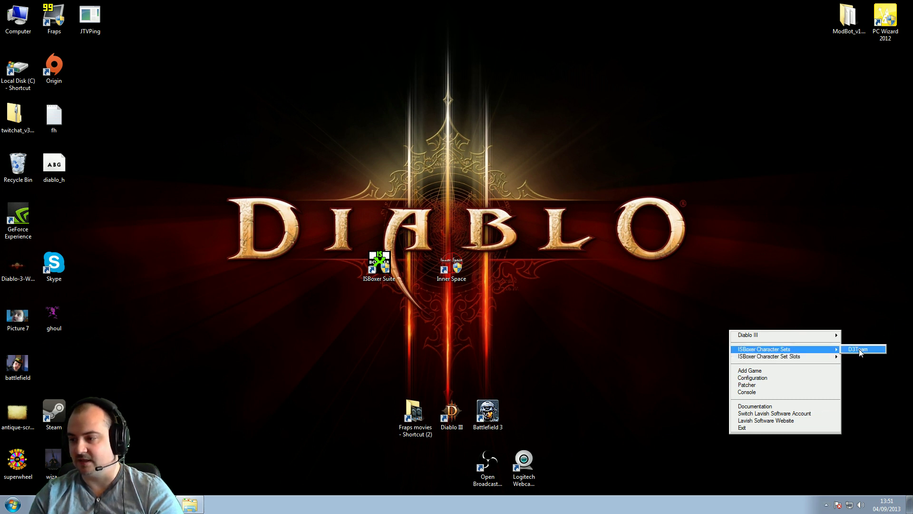
click(860, 350)
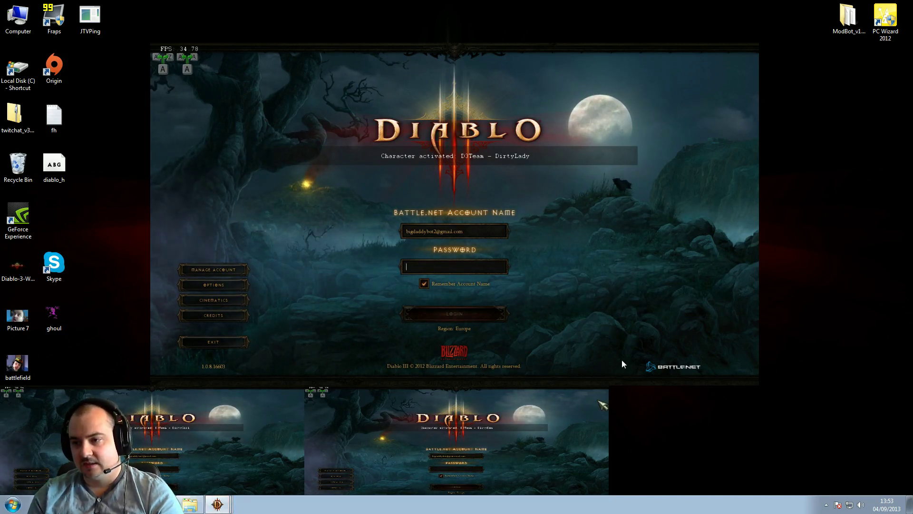
Keep the account name remembered, turn broadcasting off with Scroll Lock, and swap slot 2's client into main
click(657, 415)
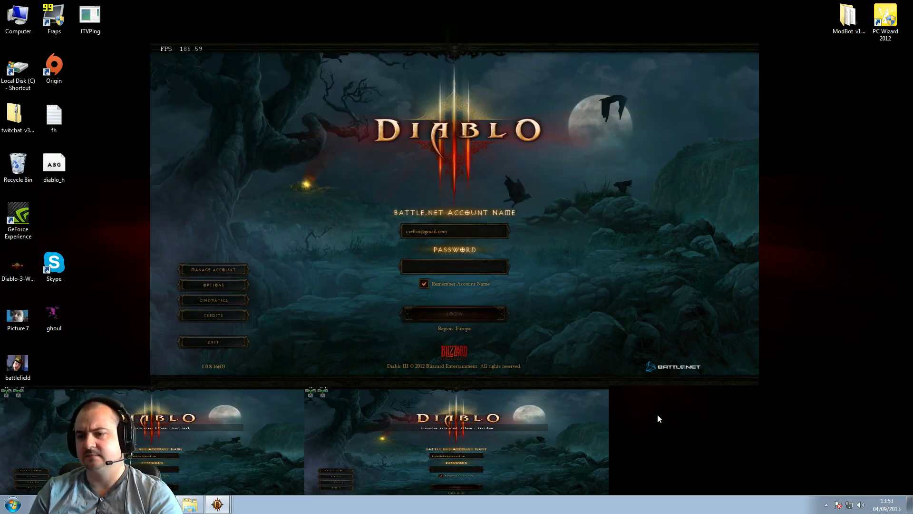
click(424, 284)
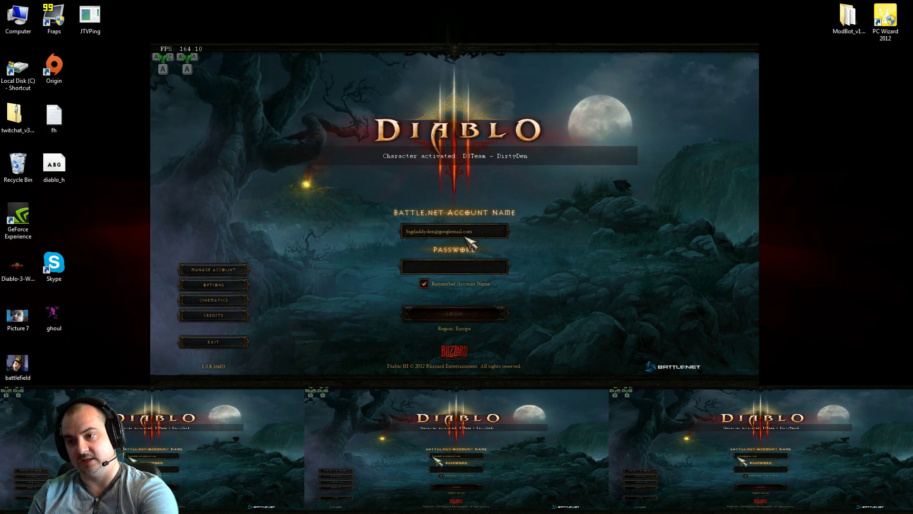
key(Scroll_Lock)
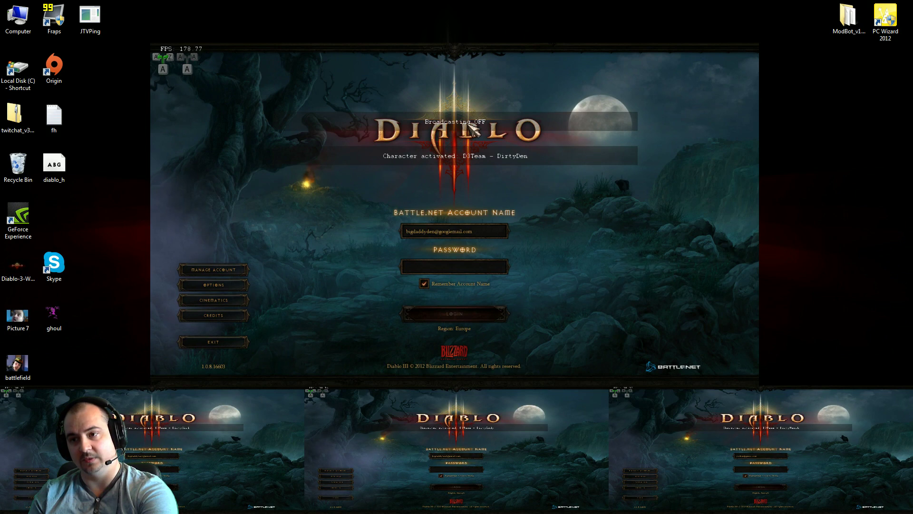
click(253, 435)
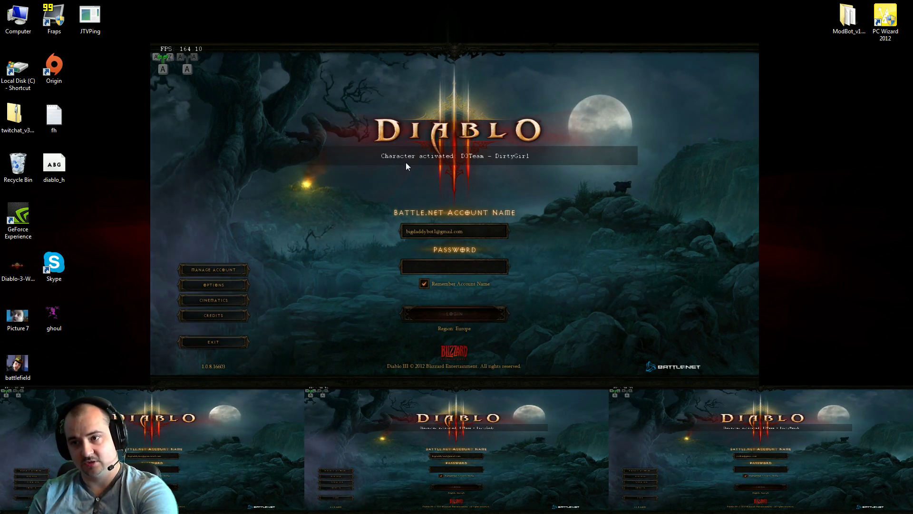
Swap slot 1's client into the main window and log it in with the account password
click(379, 429)
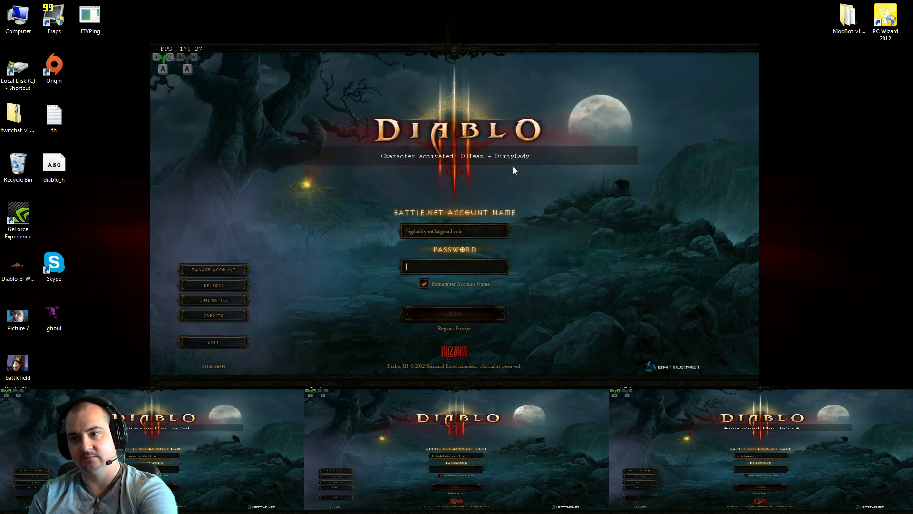
click(684, 455)
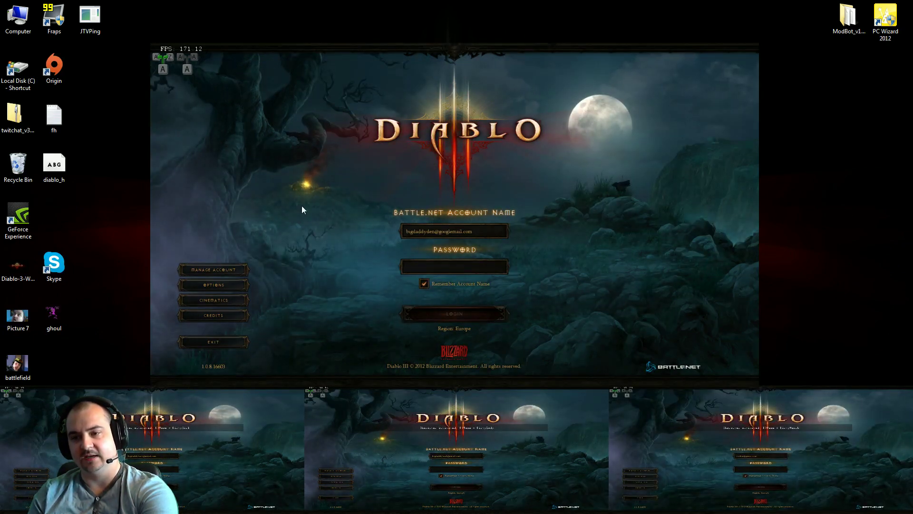
click(426, 269)
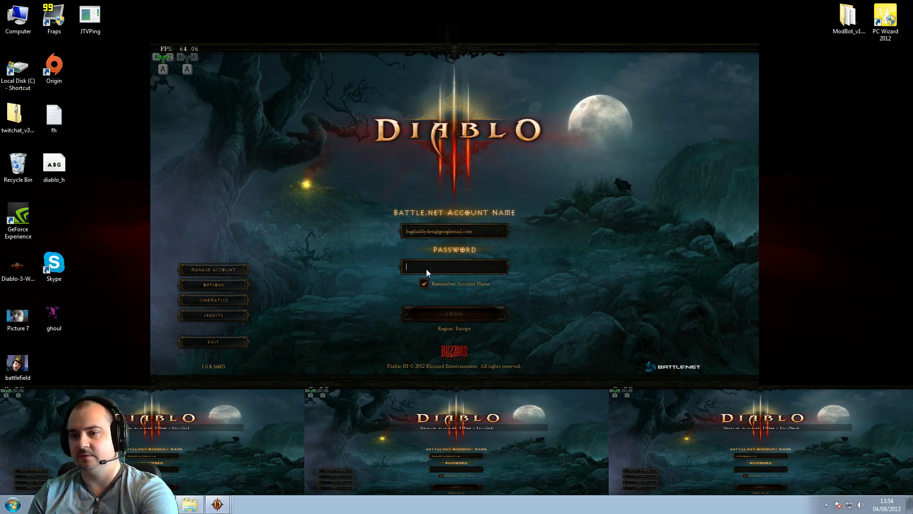
text(*****)
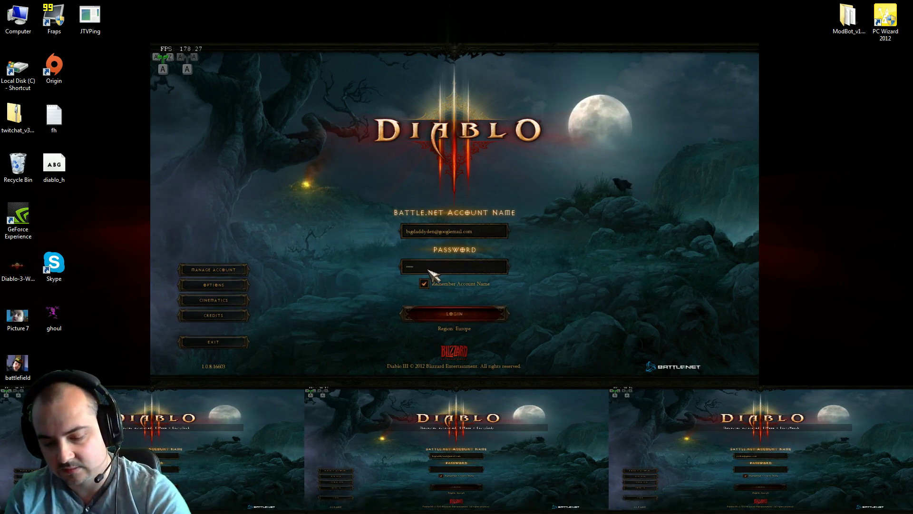
text(*******)
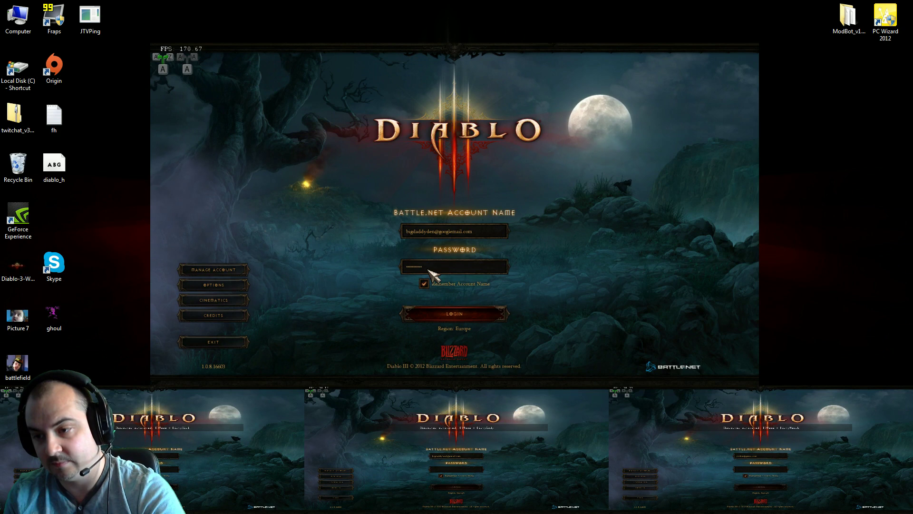
key(Return)
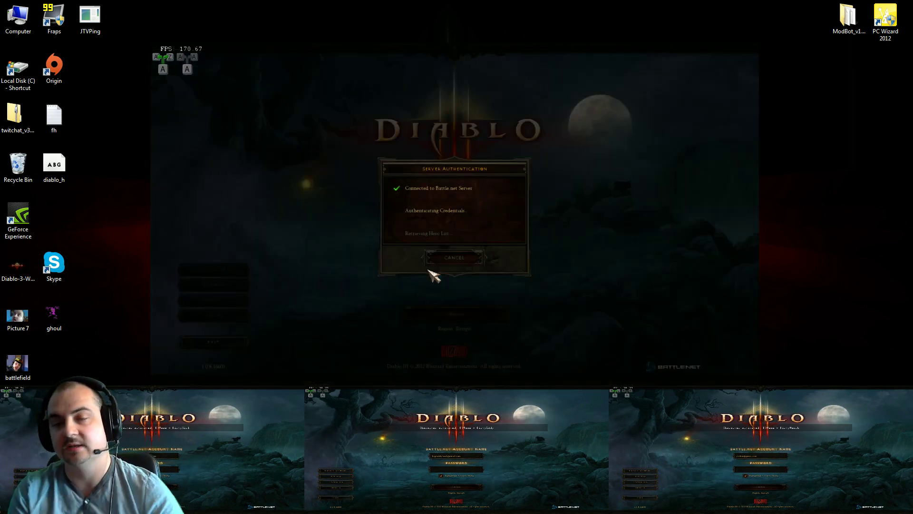
click(454, 243)
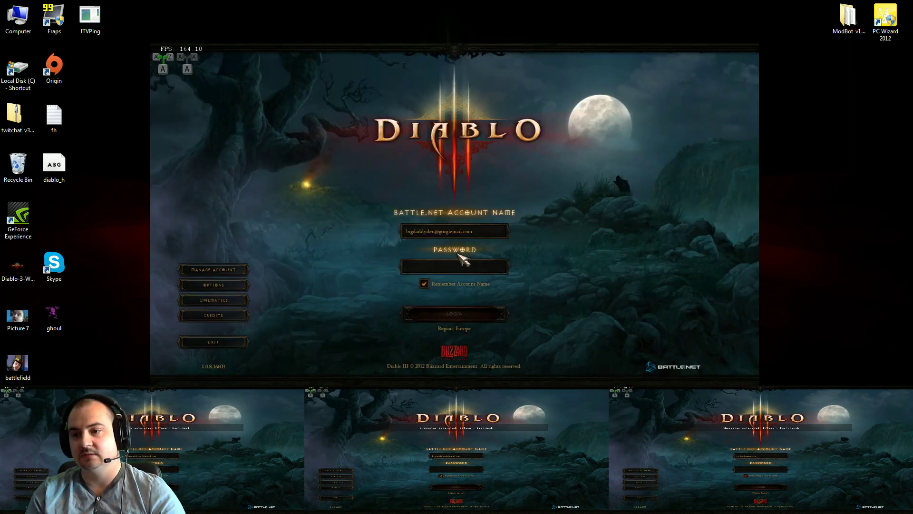
text(********)
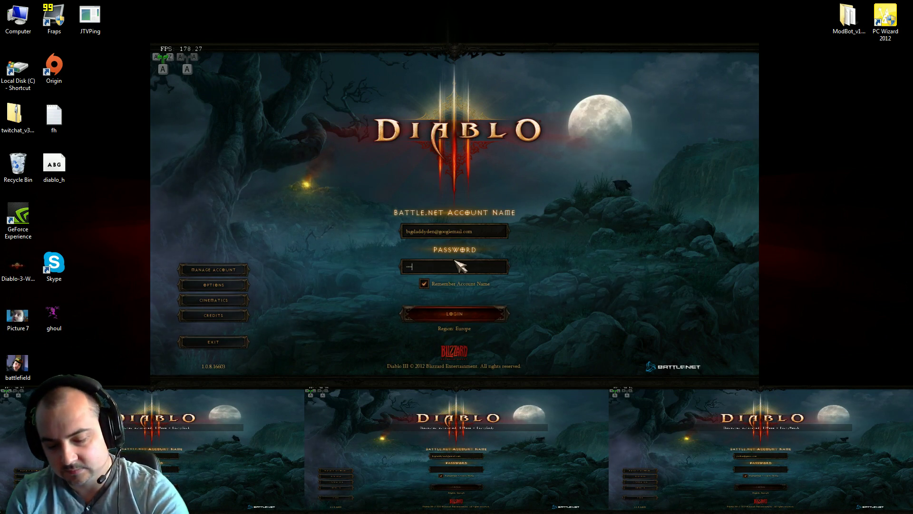
text(*)
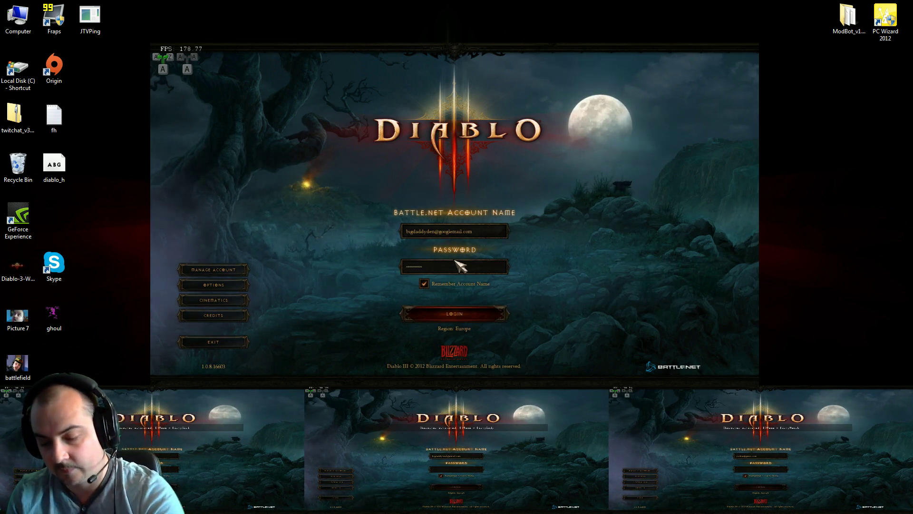
key(Return)
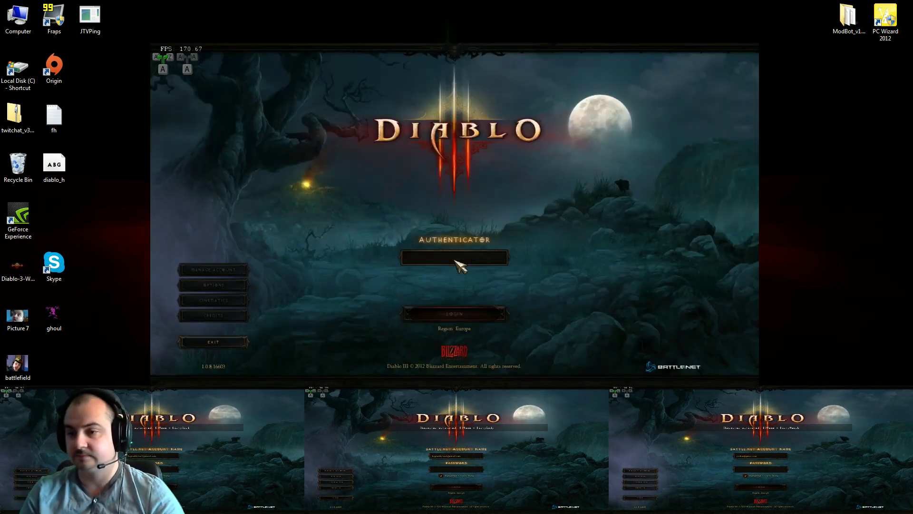
Minimize the OBS window and bring DirtyGirl's login screen into the main window
key(alt+Tab)
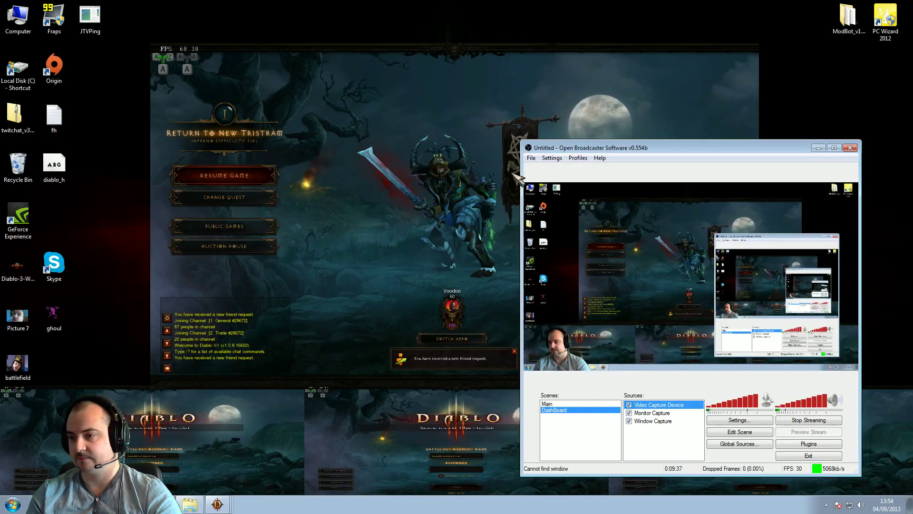
click(516, 233)
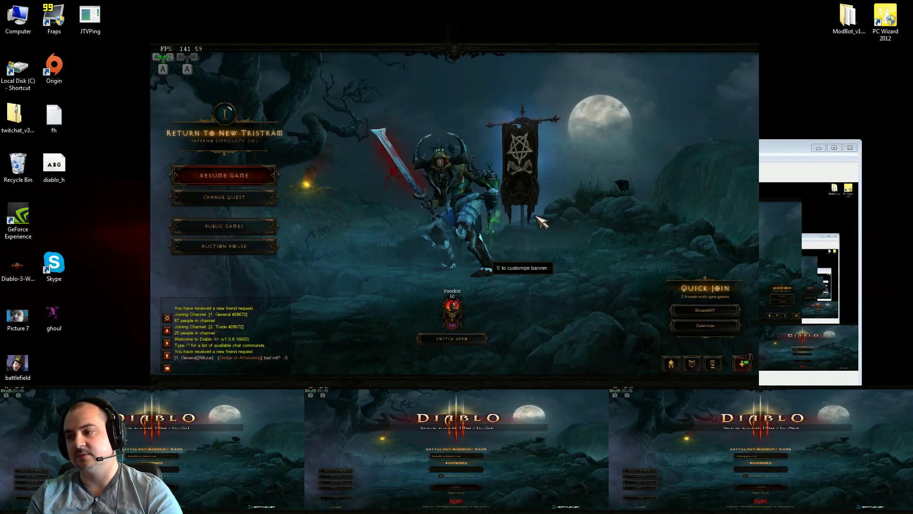
click(820, 148)
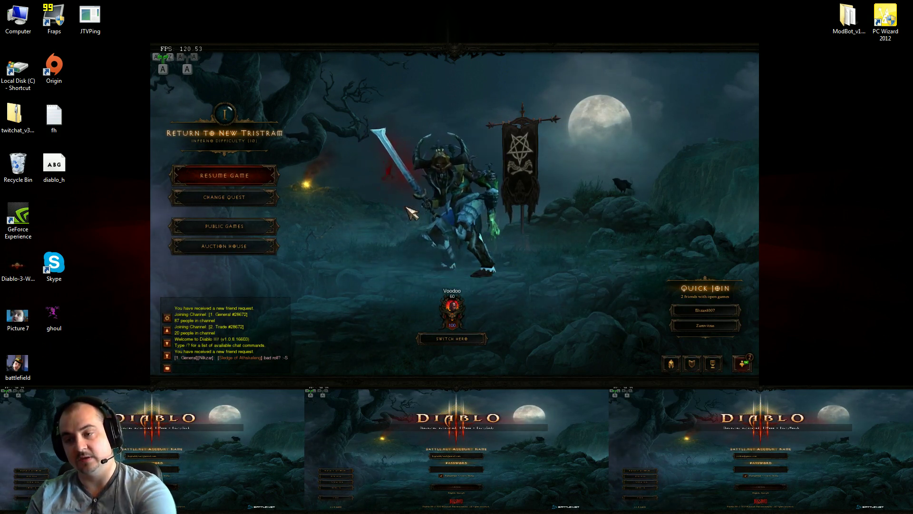
key(F12)
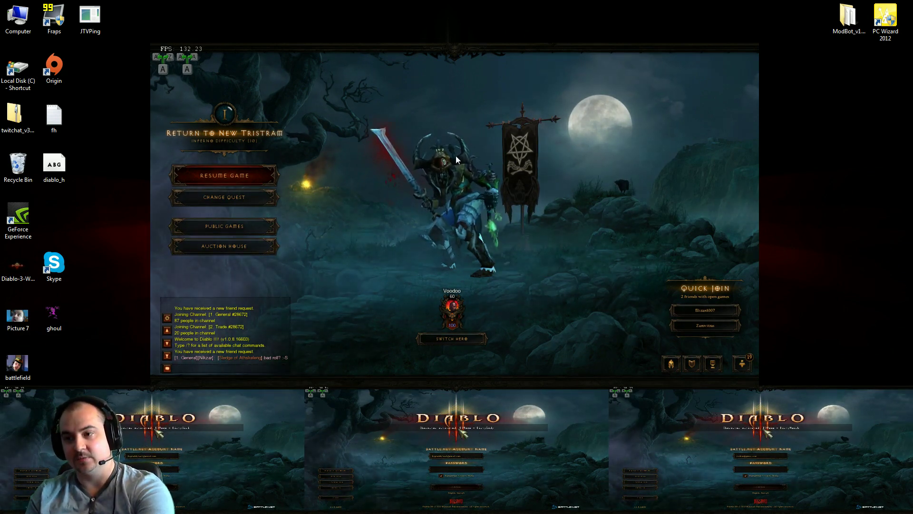
key(F12)
click(253, 432)
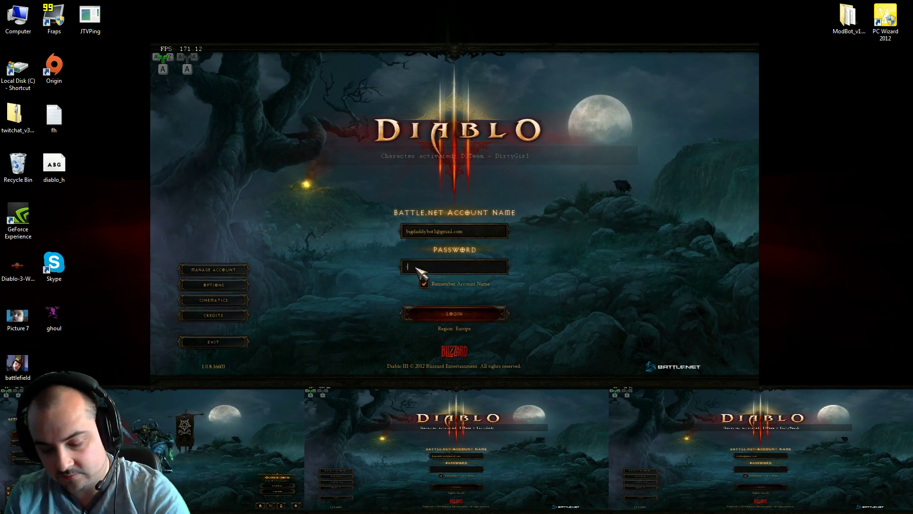
Log in each remaining client with its password, then return the Voodoo client to the main view
text(***)
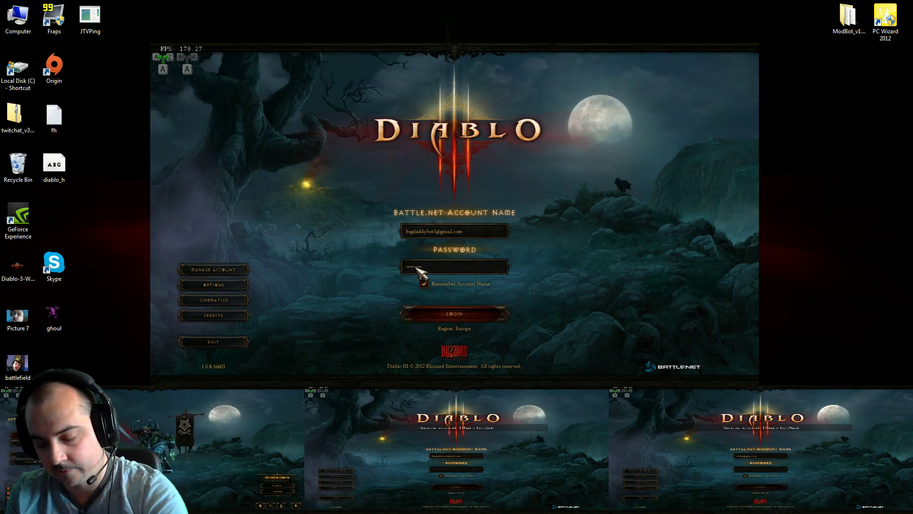
key(Return)
click(460, 416)
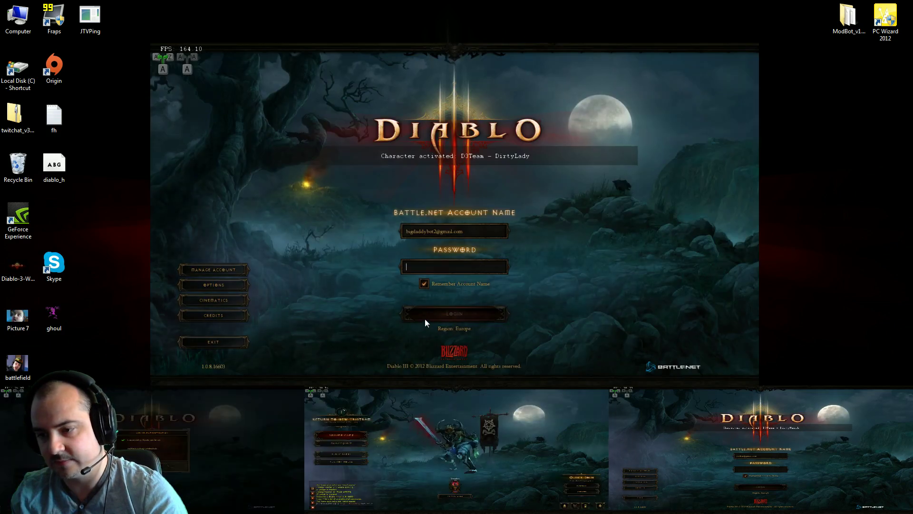
text(*****)
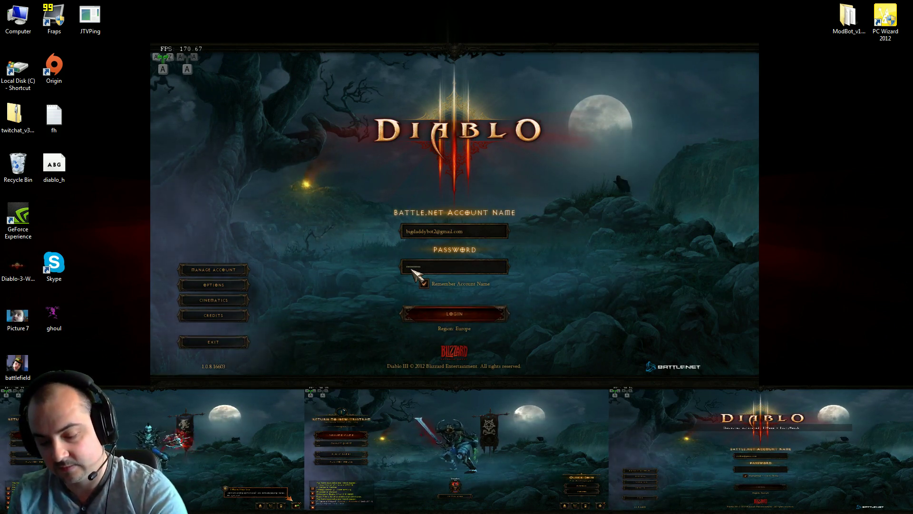
key(Return)
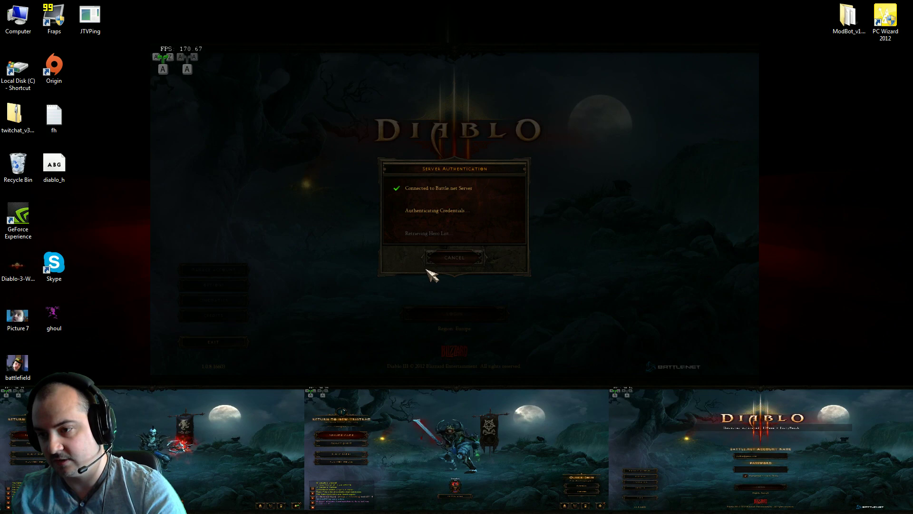
click(649, 402)
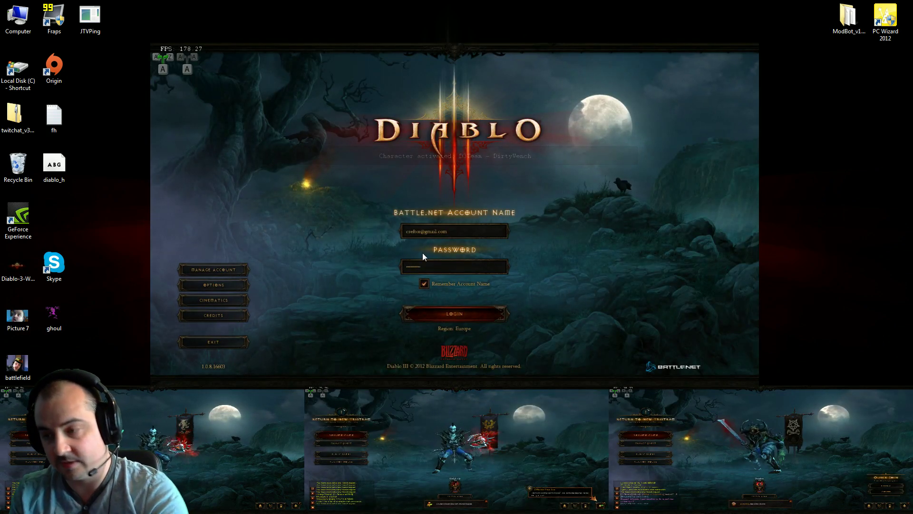
key(Return)
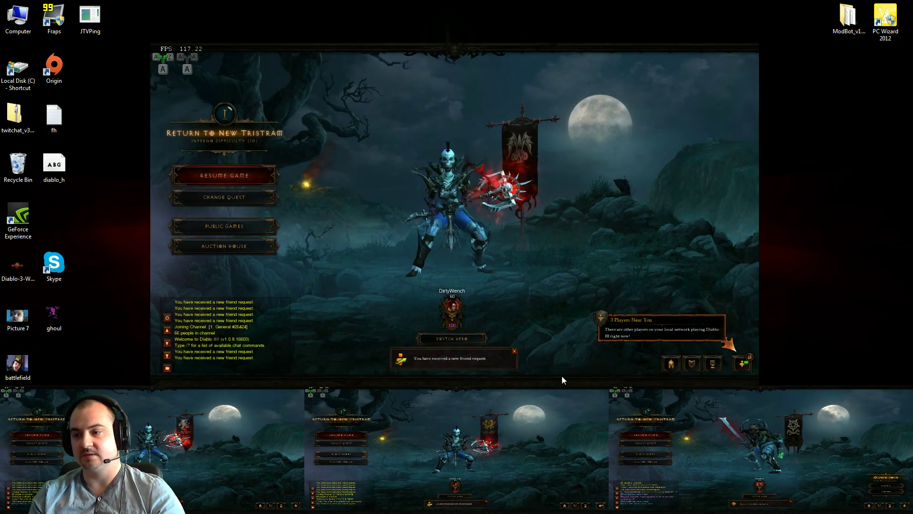
click(720, 412)
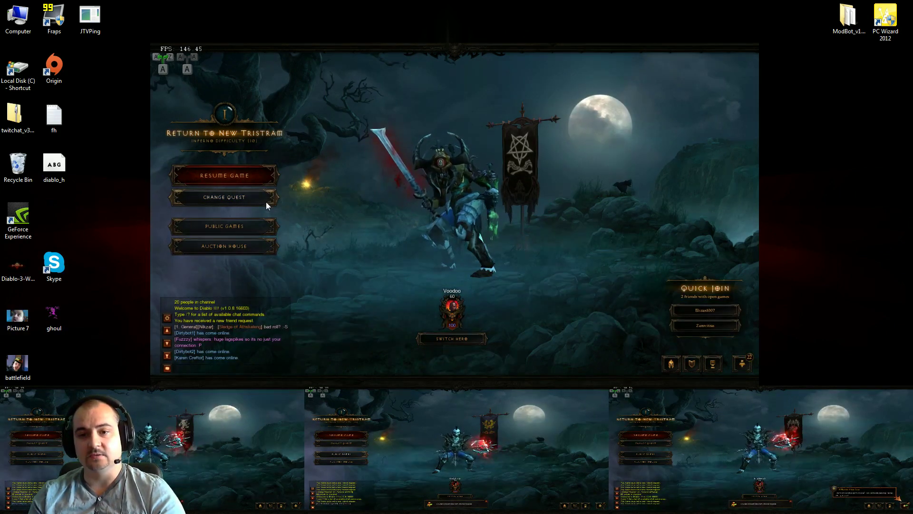
Review the Voodoo client's video options (1280×720 fullscreen, low textures, shadows off) and accept them
key(Escape)
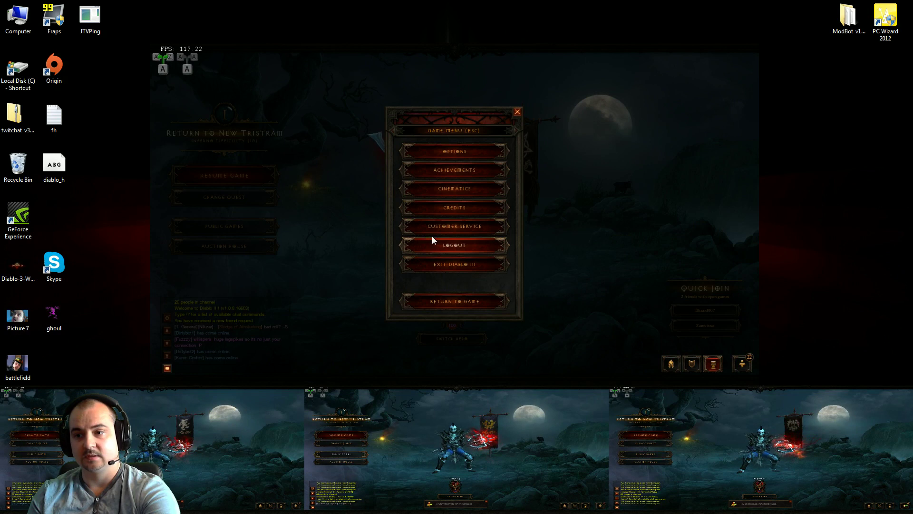
click(442, 152)
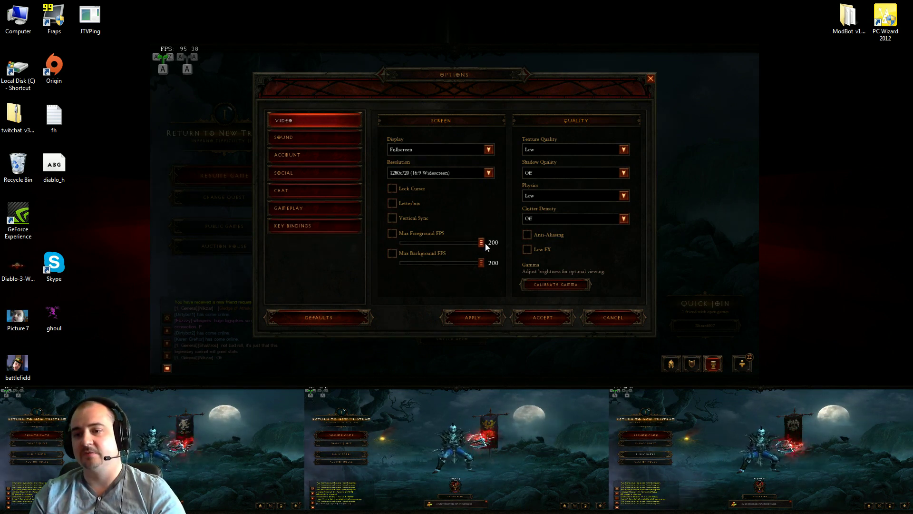
mouse_move(392, 218)
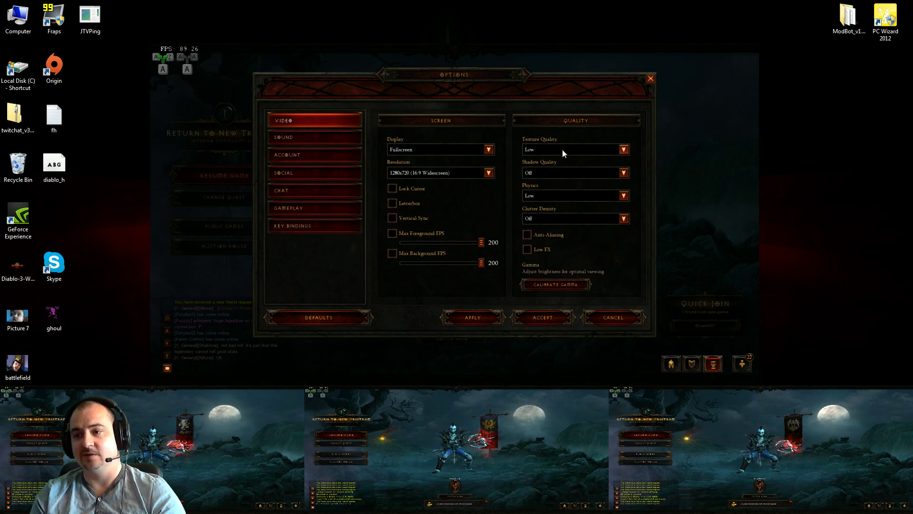
mouse_move(552, 220)
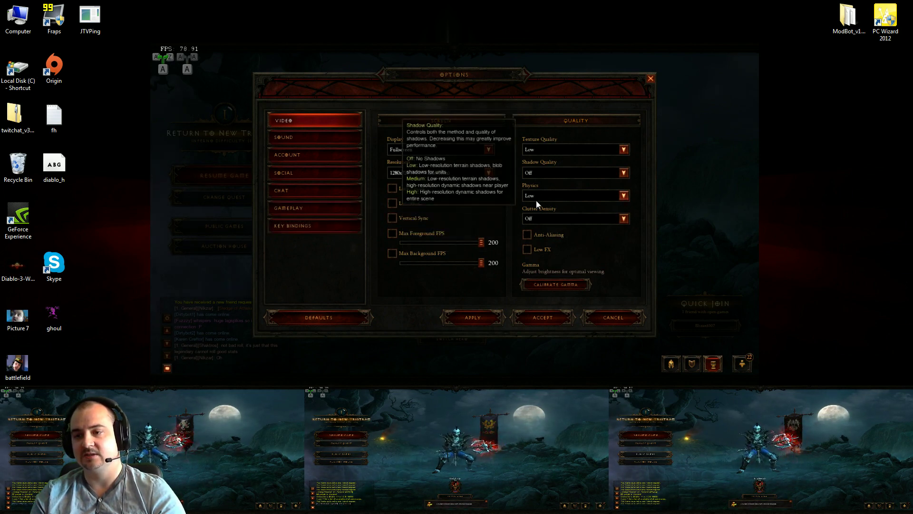
click(550, 318)
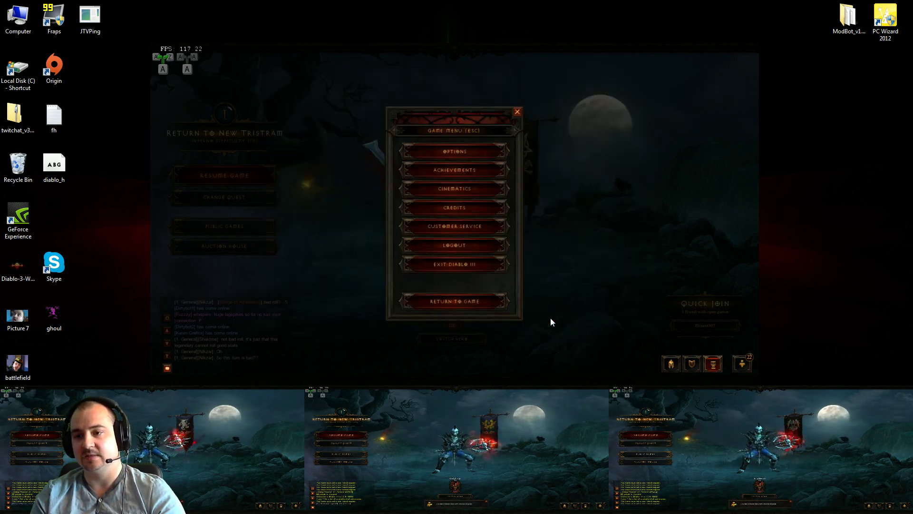
Swap to the DirtyGirl client and review its Video and Sound options, closing without changes
click(480, 301)
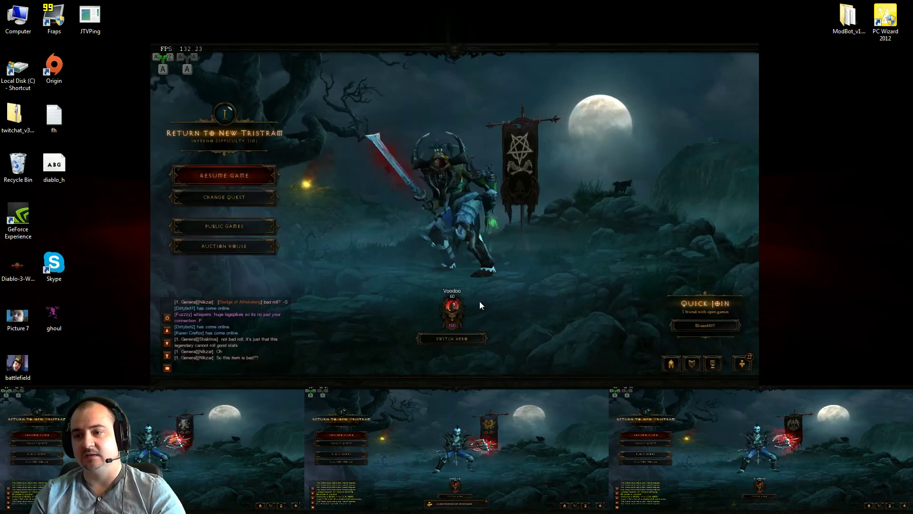
click(261, 436)
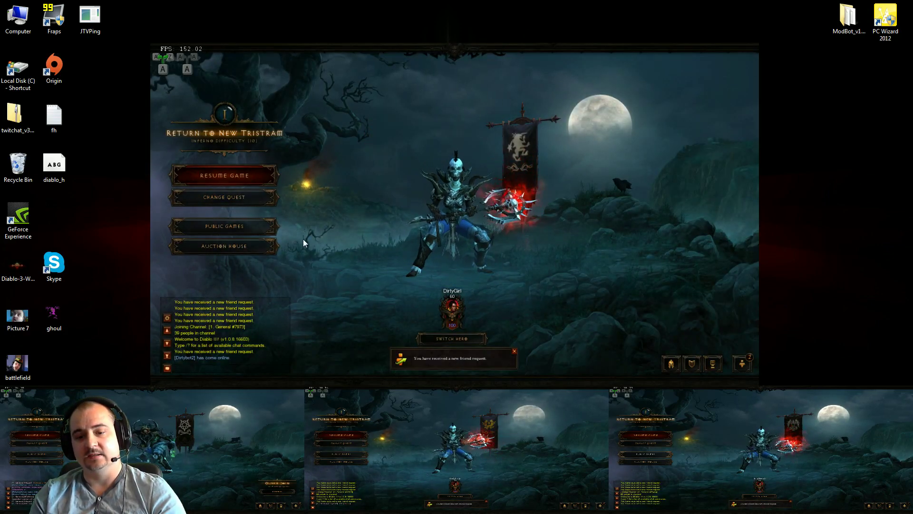
key(Escape)
click(438, 153)
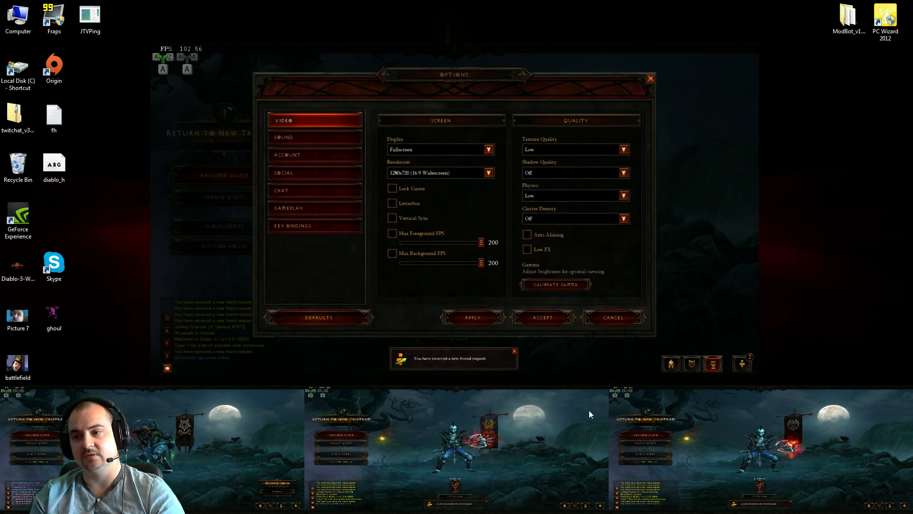
click(309, 138)
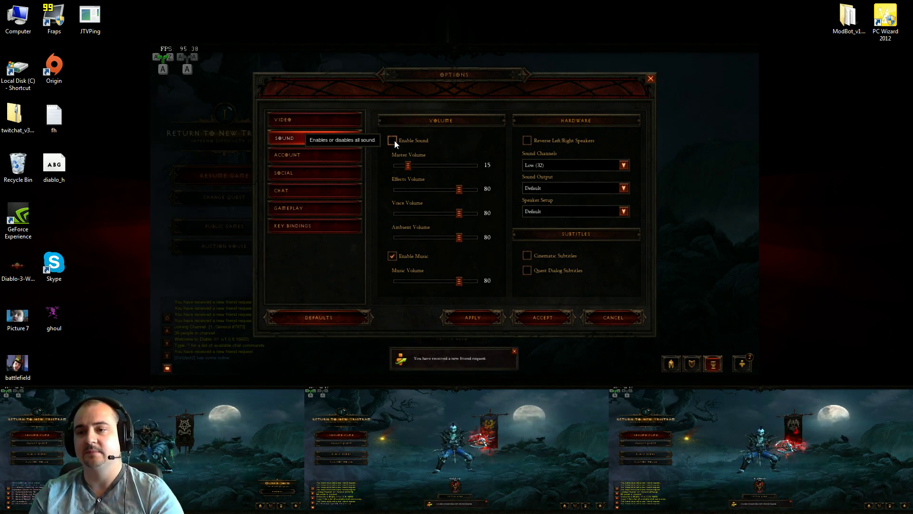
click(312, 121)
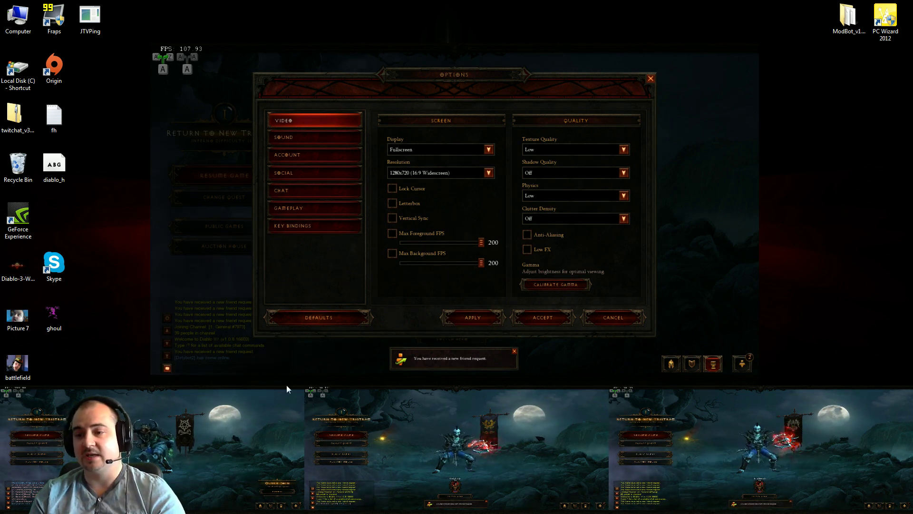
click(650, 78)
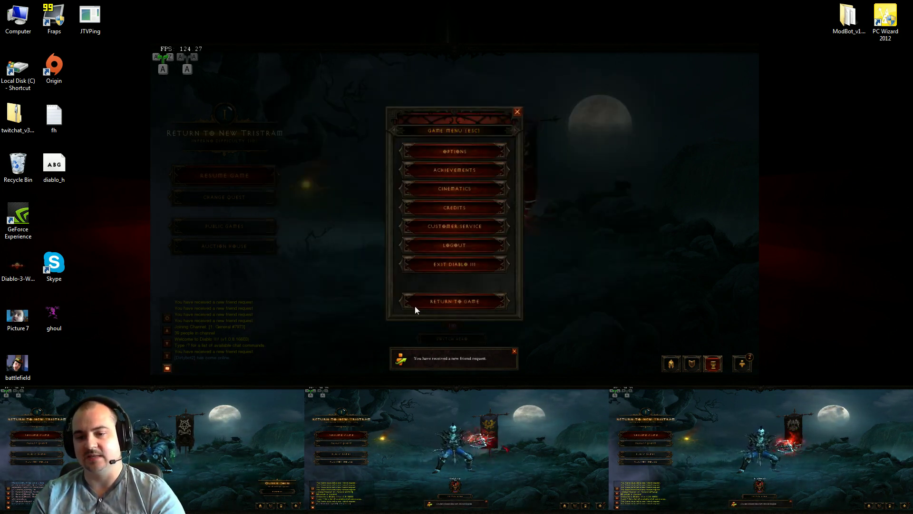
From the Voodoo client's Friends list, invite all three bots, enable broadcasting, and resume the game
click(518, 112)
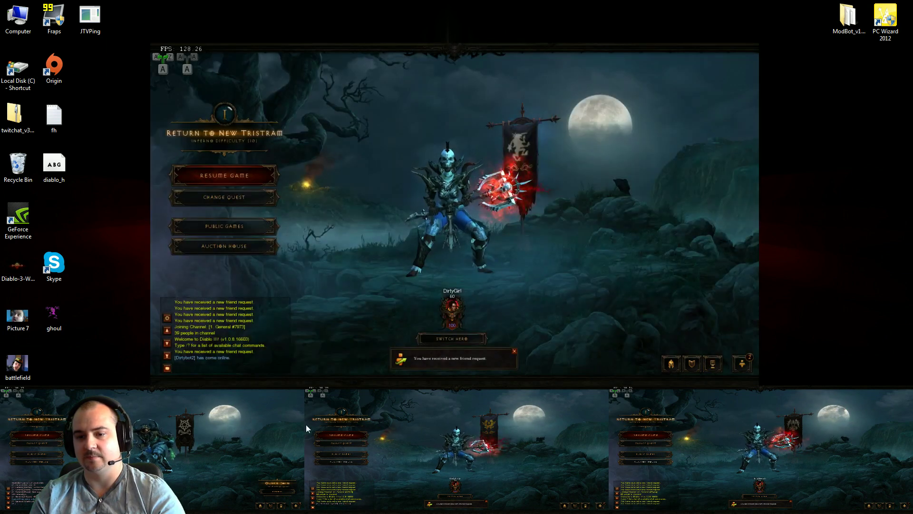
click(292, 418)
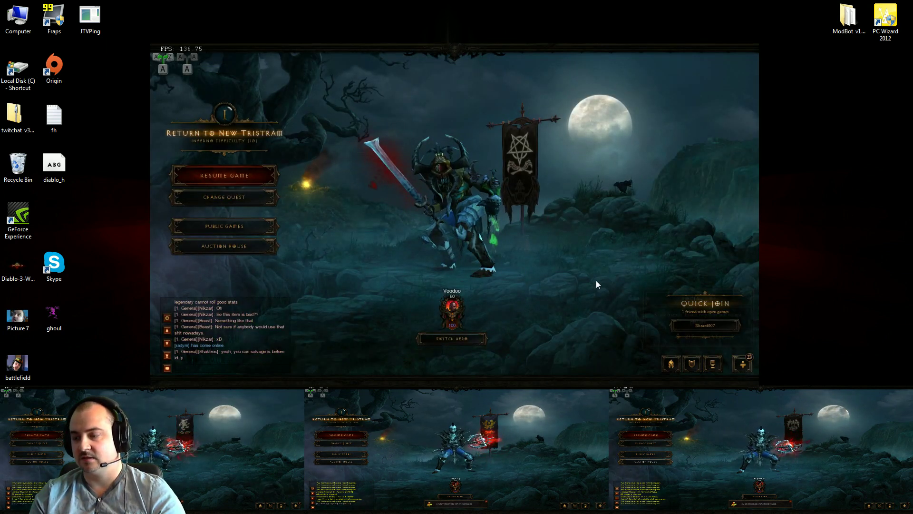
key(o)
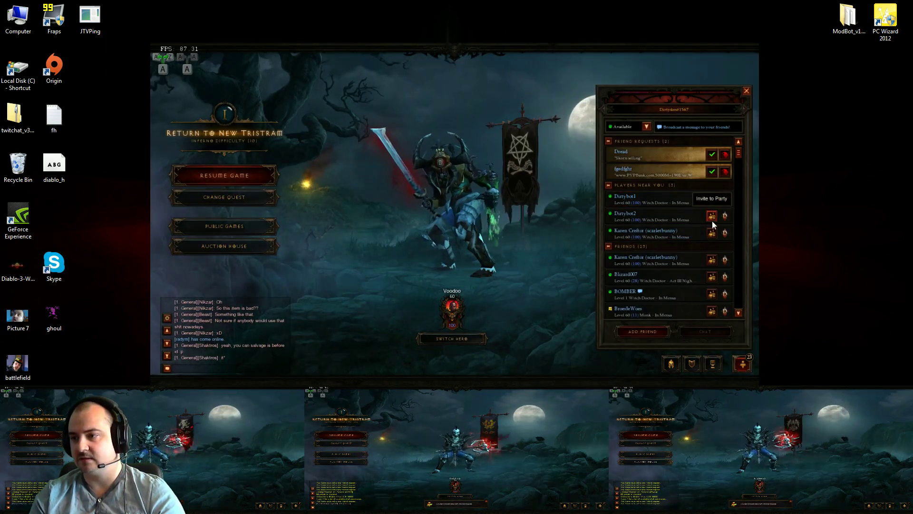
click(712, 198)
click(711, 215)
click(712, 232)
key(o)
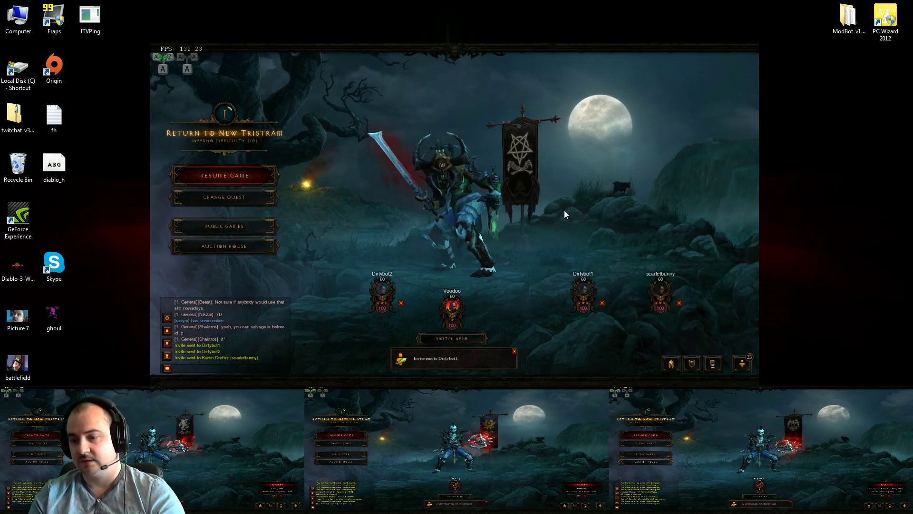
key(Scroll_Lock)
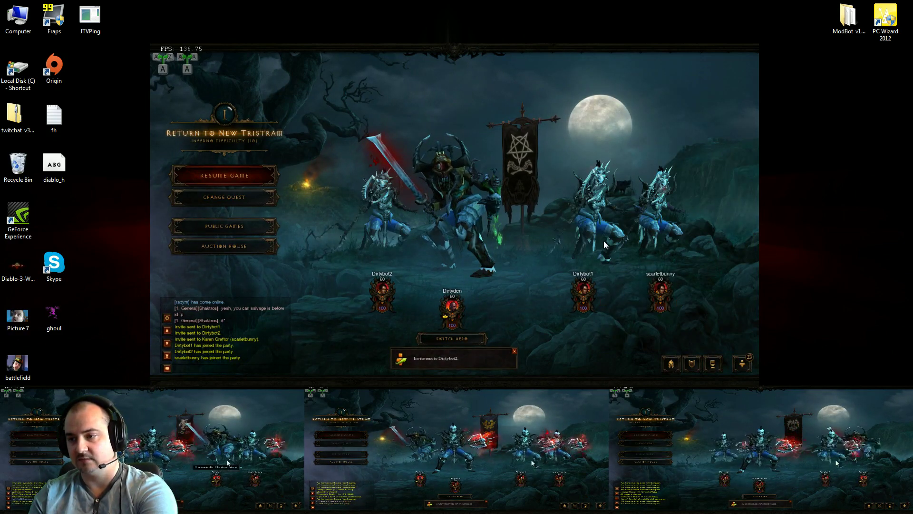
click(246, 175)
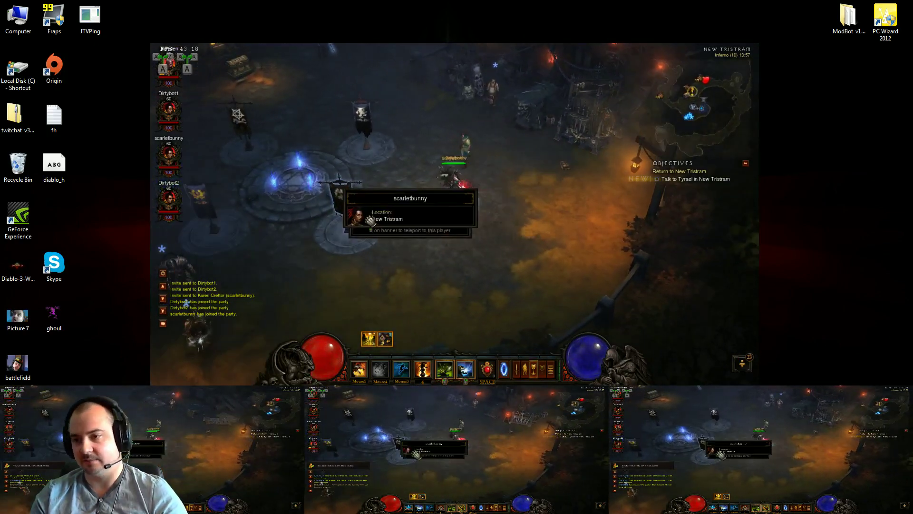
Walk the mirrored party through New Tristram, then turn broadcasting off
click(508, 204)
click(407, 224)
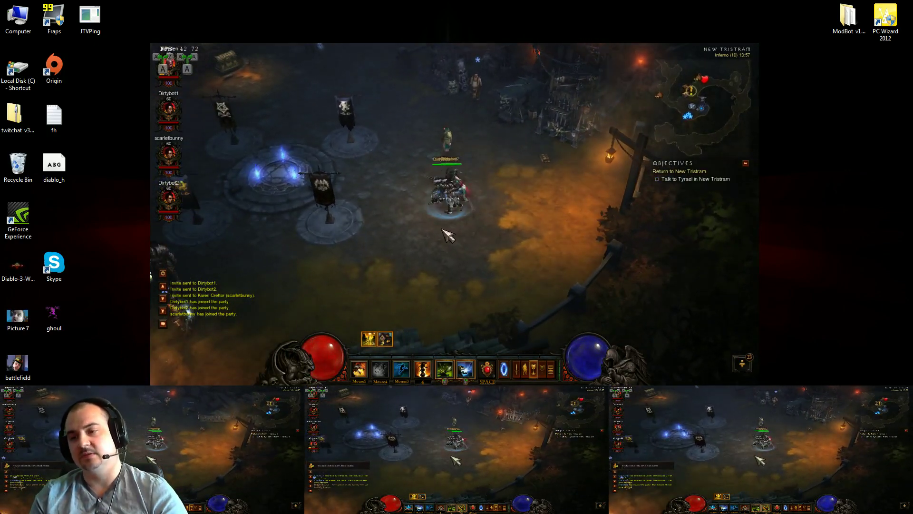
click(510, 198)
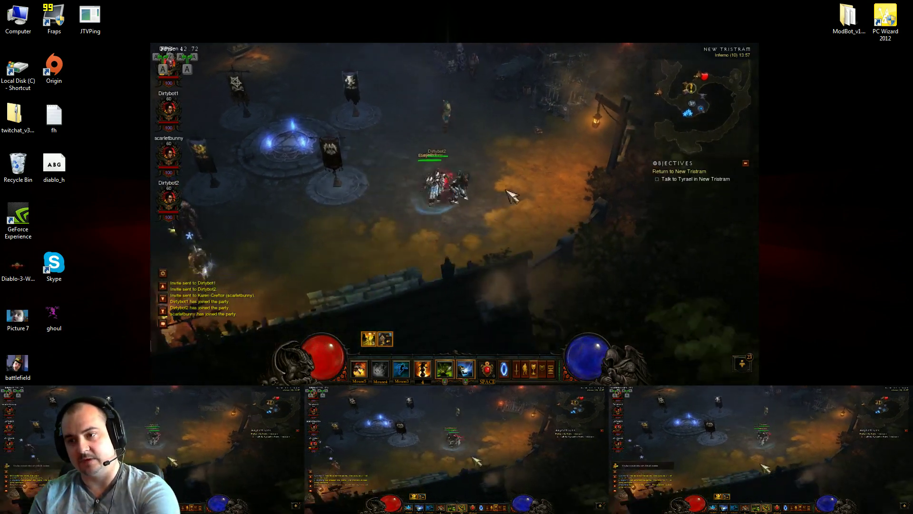
click(440, 127)
click(447, 244)
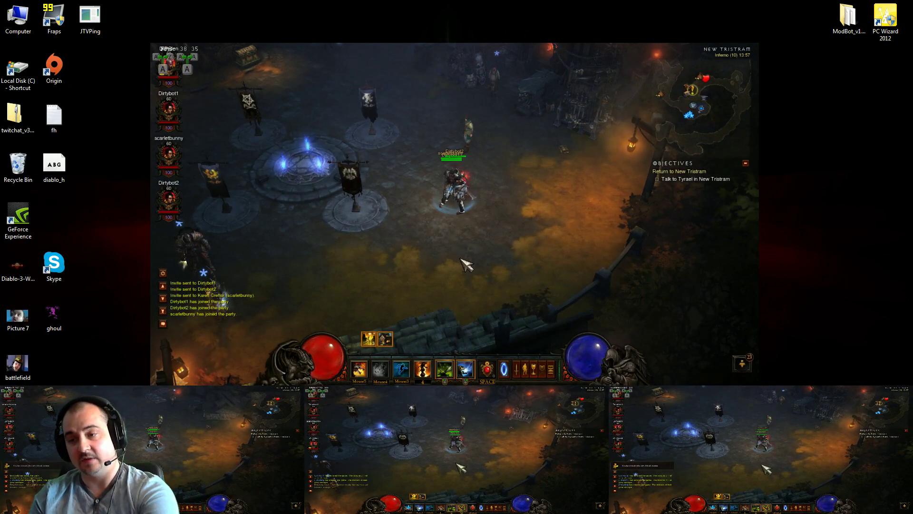
key(Scroll_Lock)
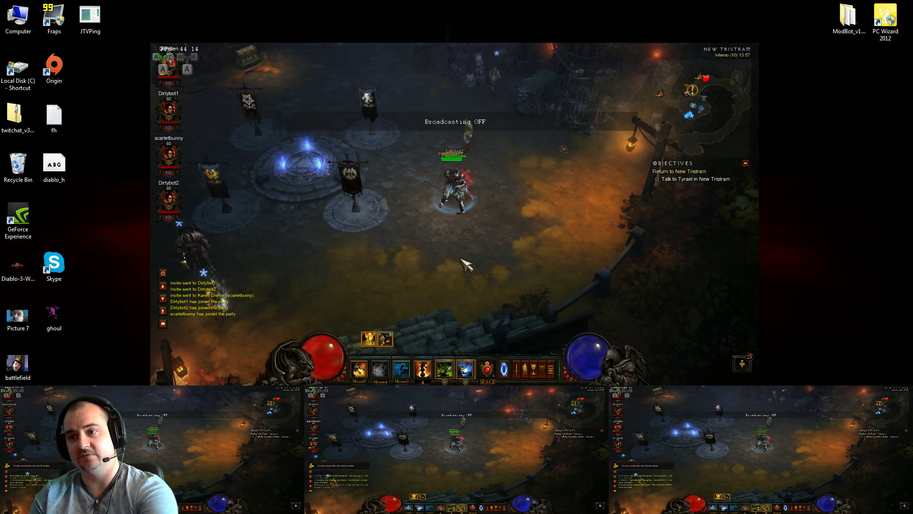
click(456, 78)
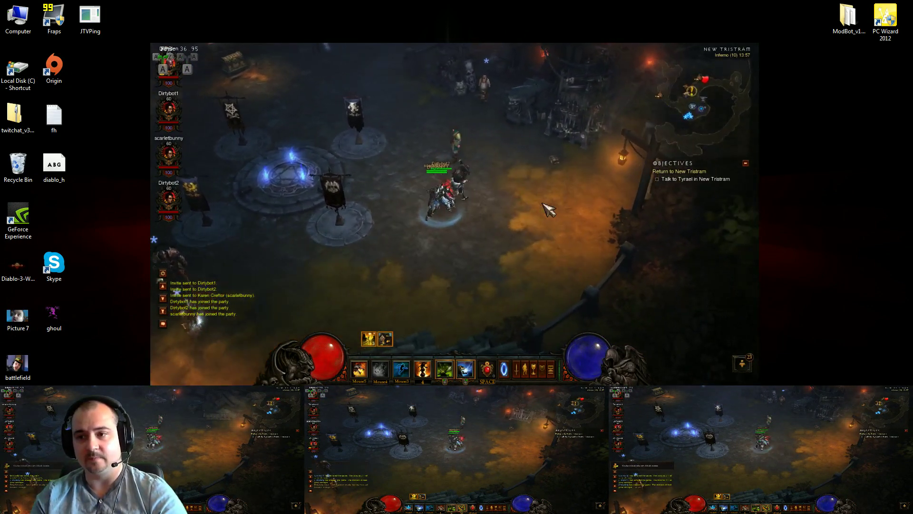
click(449, 258)
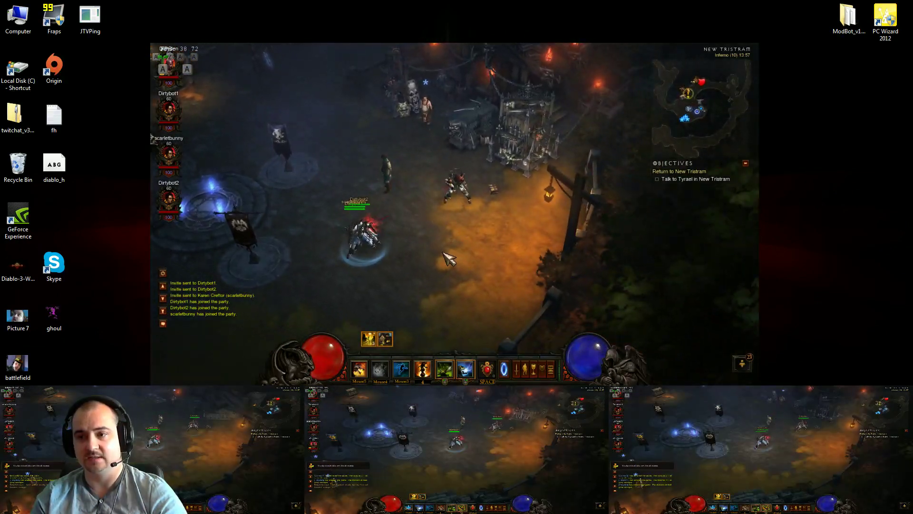
Swap through the other heroes and walk each to the town waypoint, opening its destination list
click(145, 421)
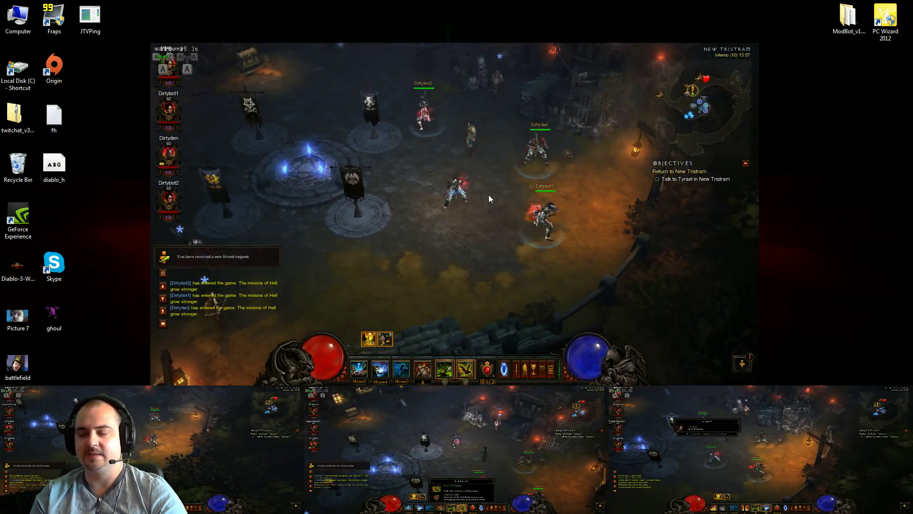
click(485, 235)
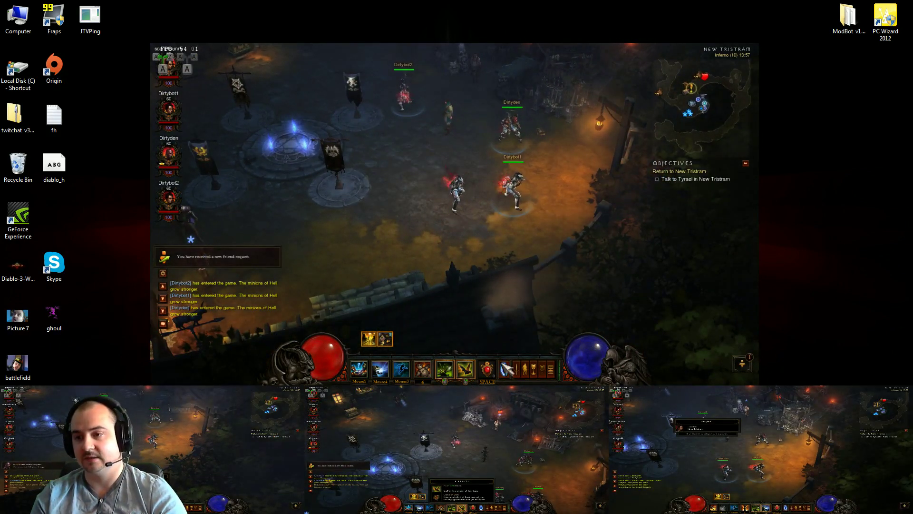
click(674, 435)
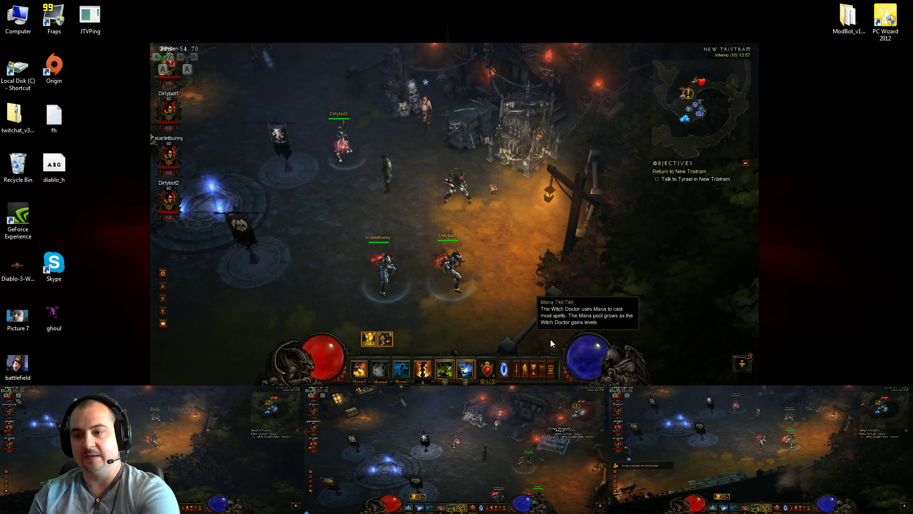
click(349, 285)
click(536, 224)
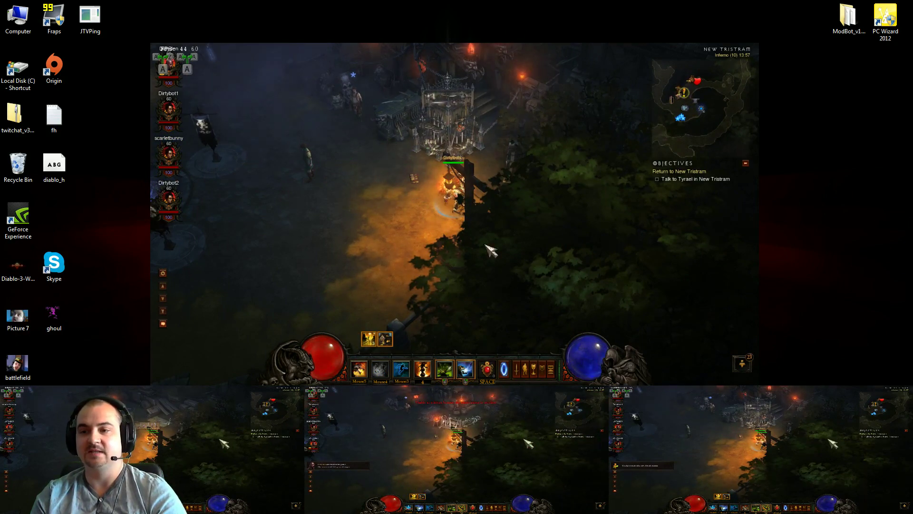
click(367, 220)
click(541, 149)
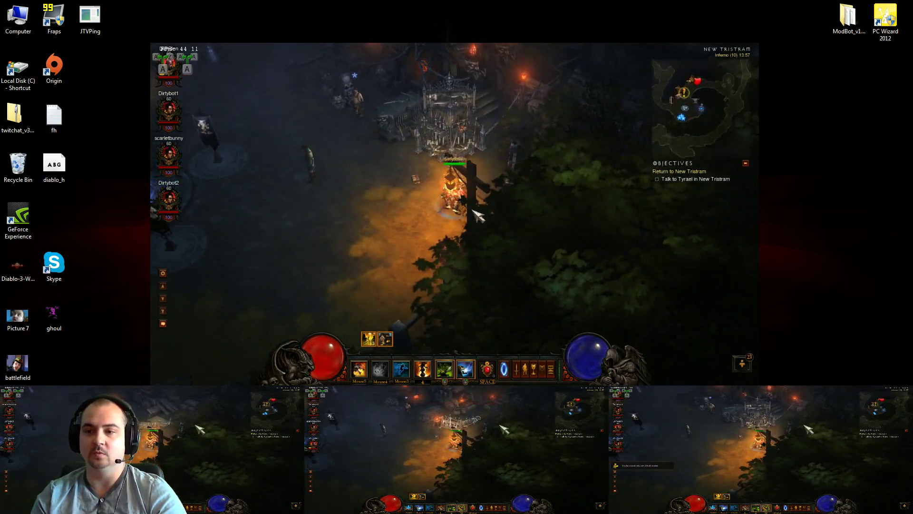
click(433, 267)
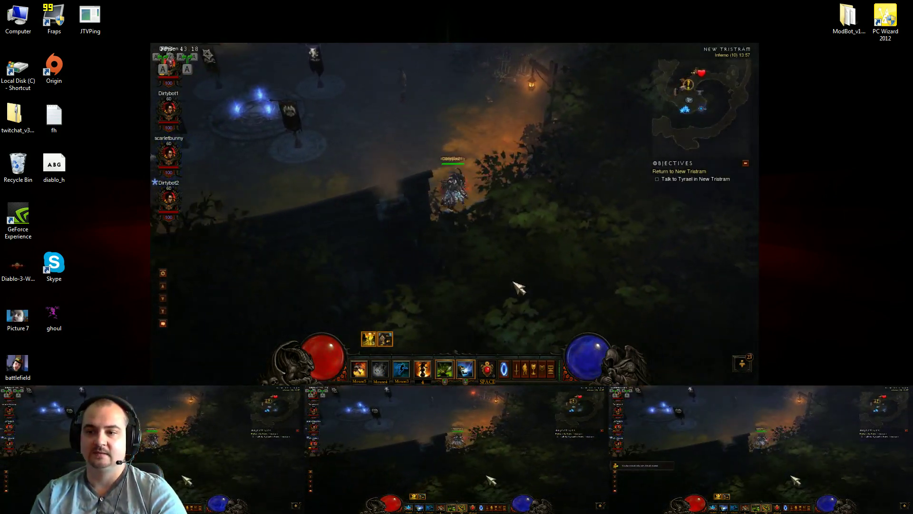
click(408, 149)
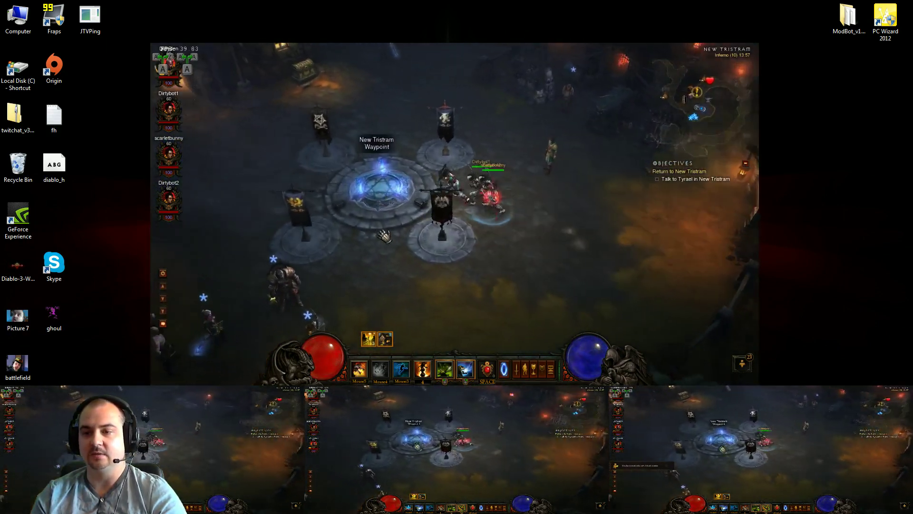
click(384, 237)
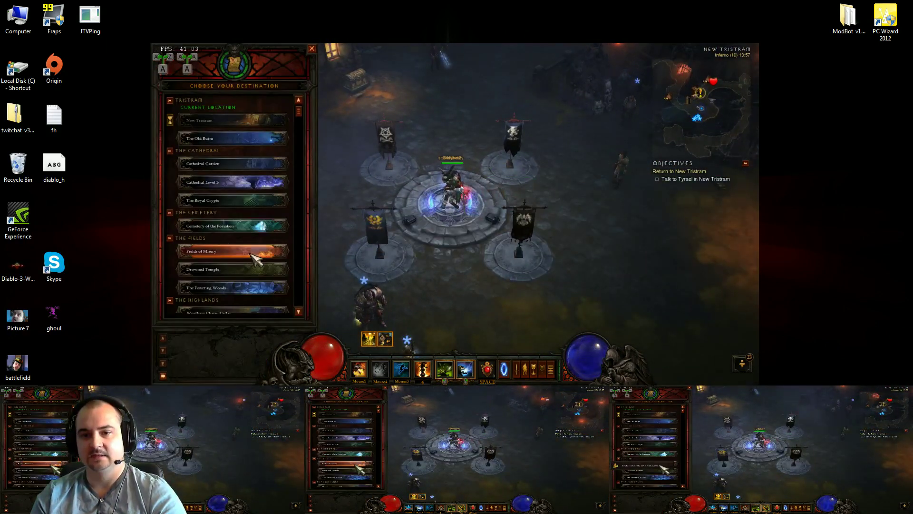
Travel the party to Fields of Misery and advance toward the Moon Clan pack
key(Escape)
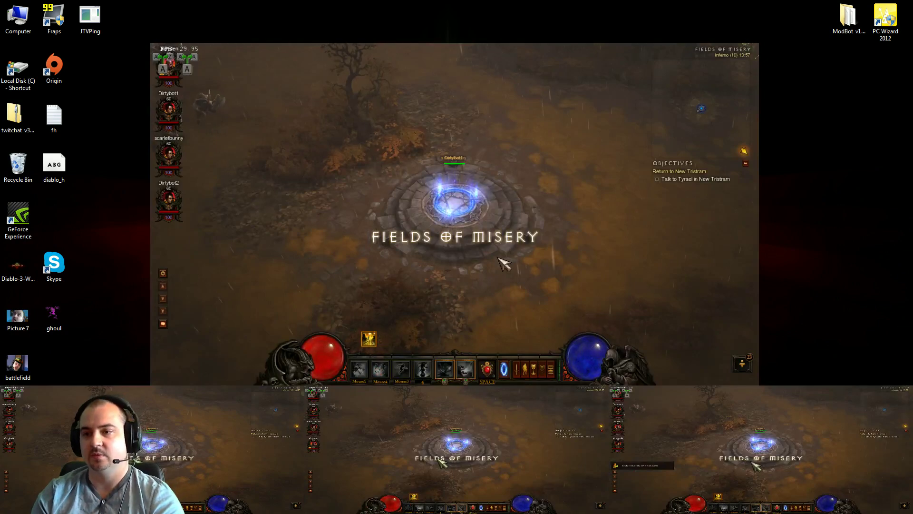
click(351, 248)
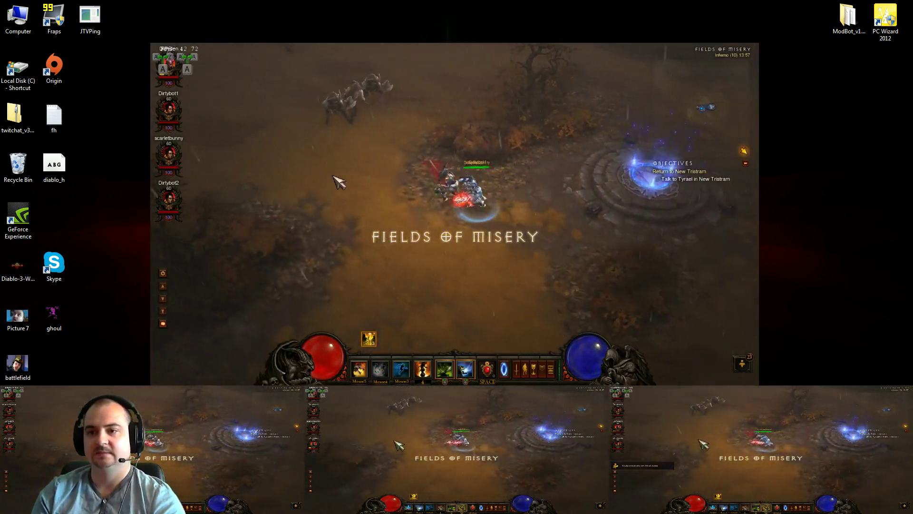
click(339, 183)
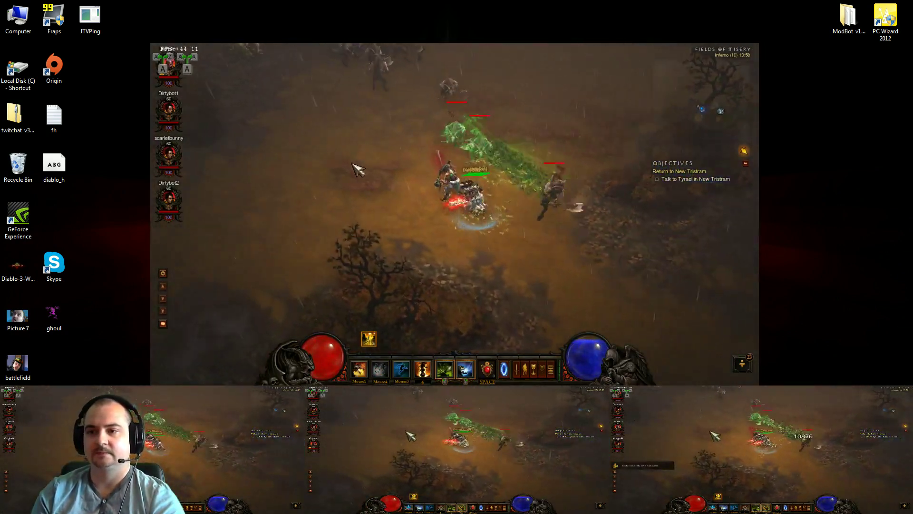
Attack the Moon Clan beasts and warriors until the whole pack is dead
click(487, 192)
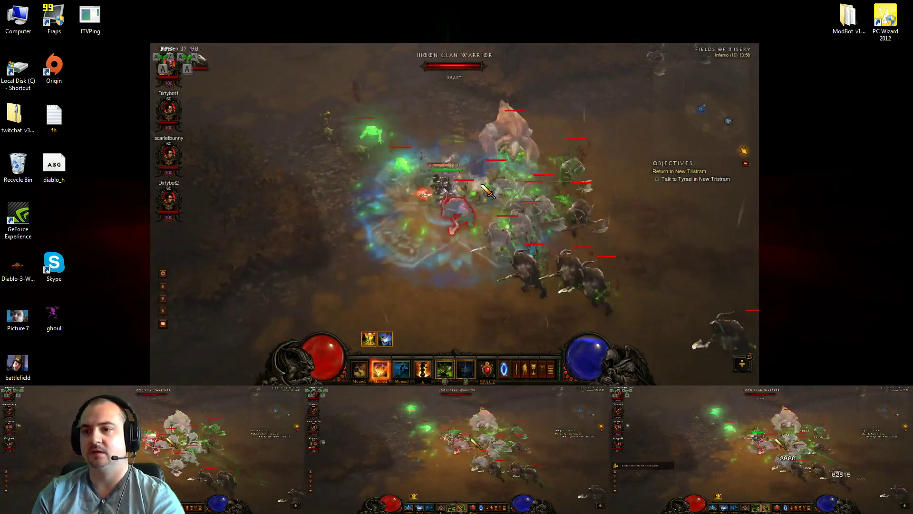
click(488, 191)
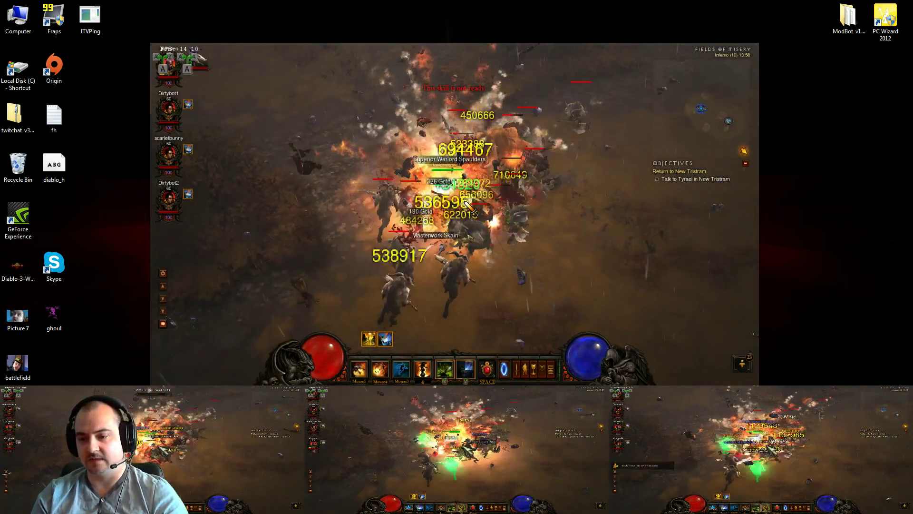
click(468, 205)
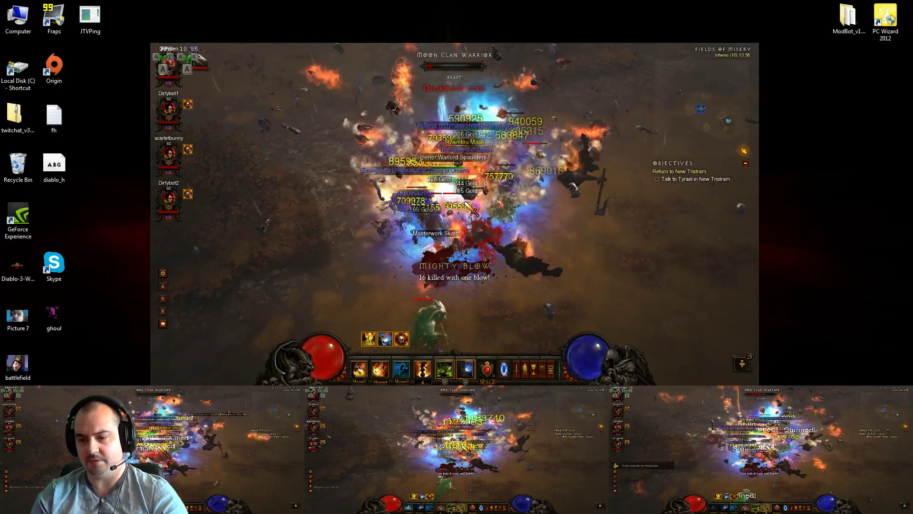
click(467, 205)
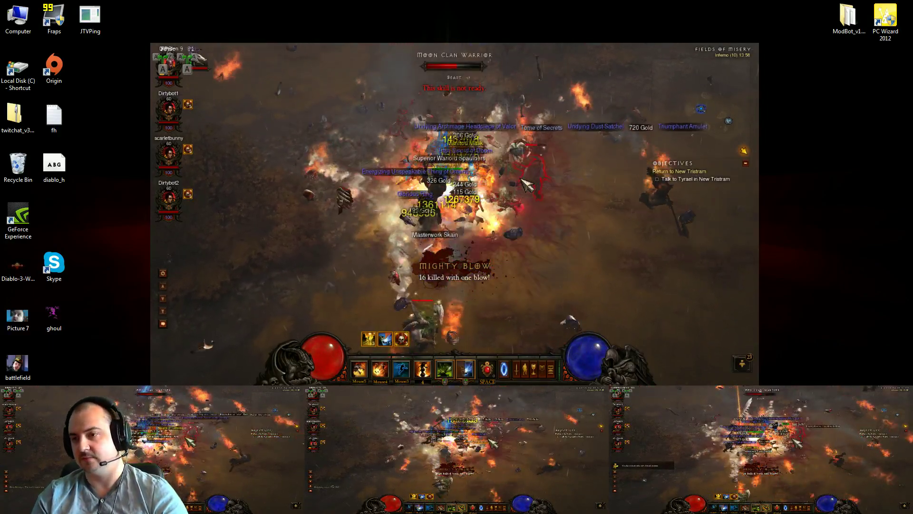
click(527, 185)
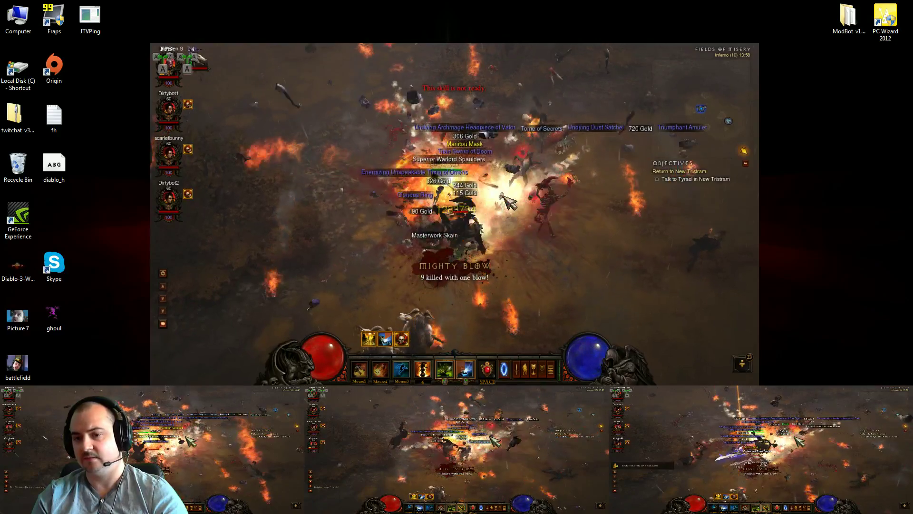
click(476, 208)
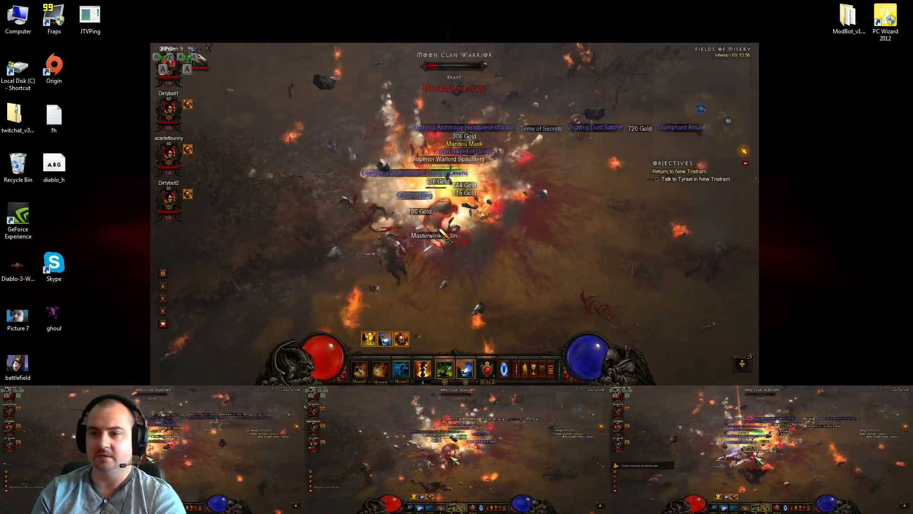
click(447, 232)
click(399, 239)
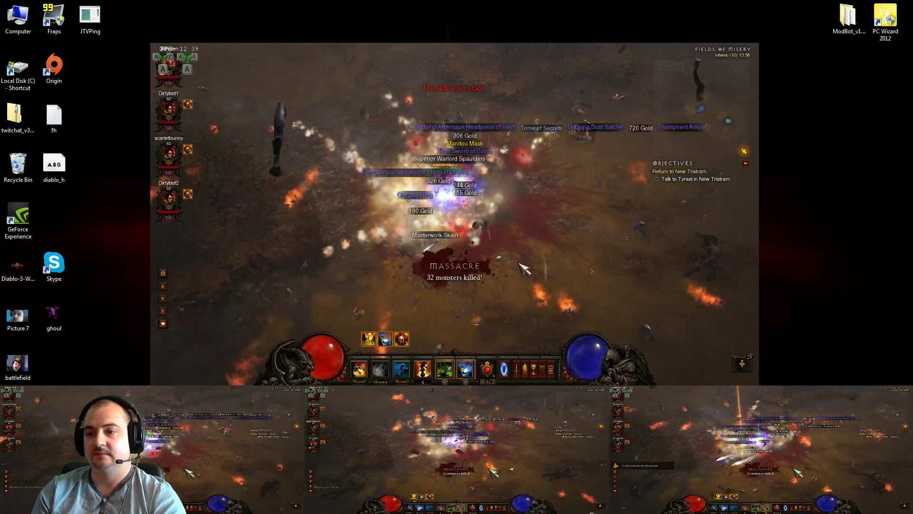
click(668, 415)
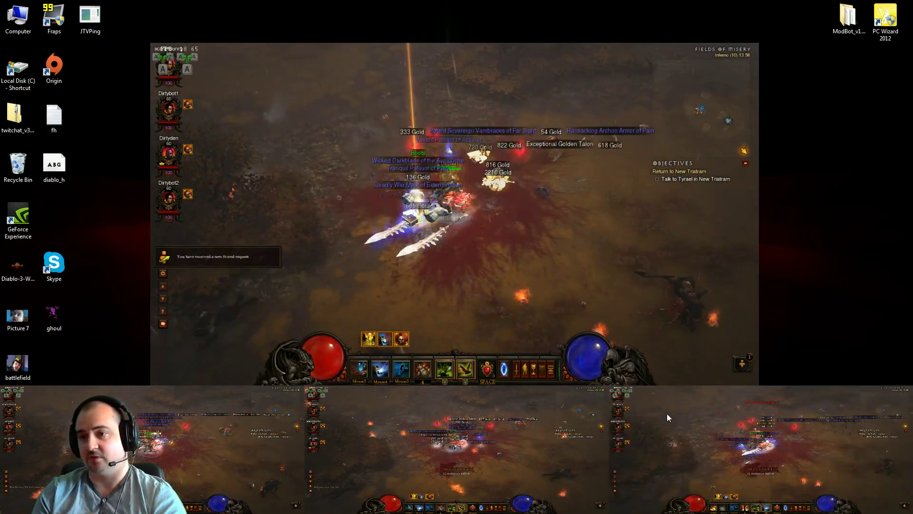
With broadcasting off, loot the set boots and move the unidentified item to another bag slot
key(Scroll_Lock)
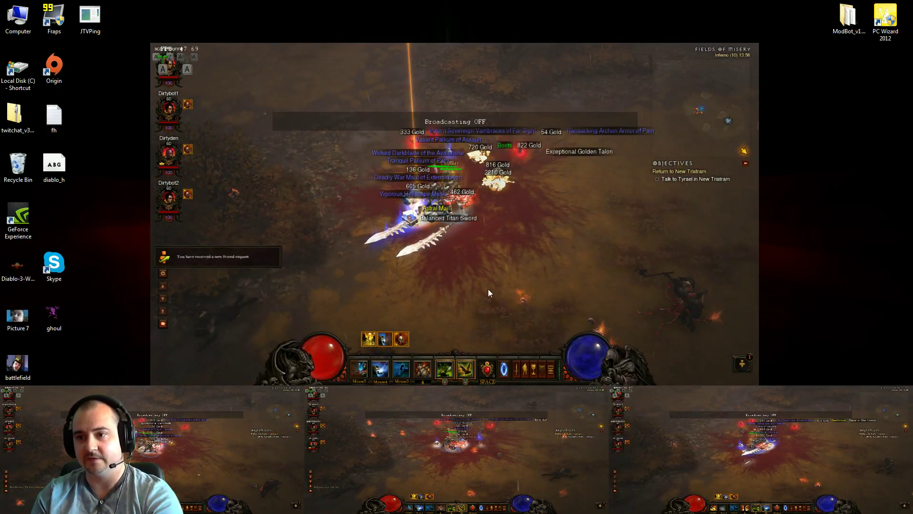
click(507, 150)
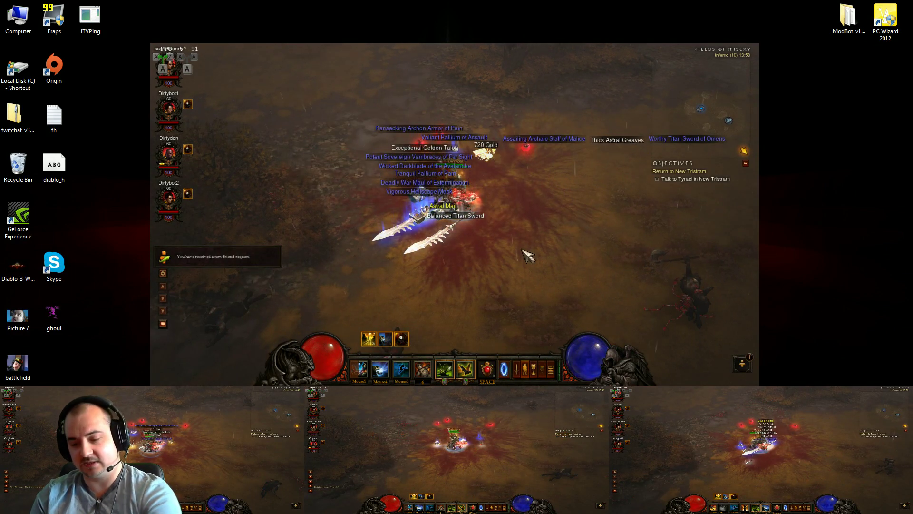
key(i)
click(636, 244)
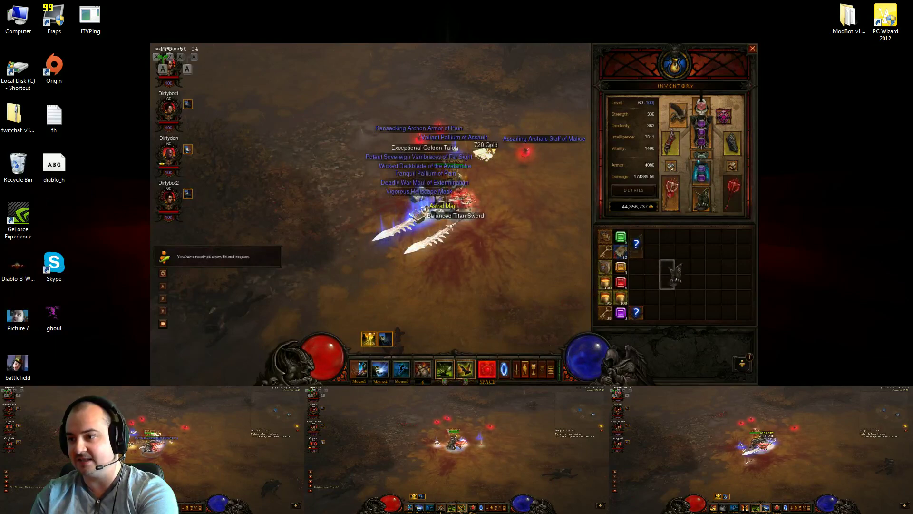
click(682, 275)
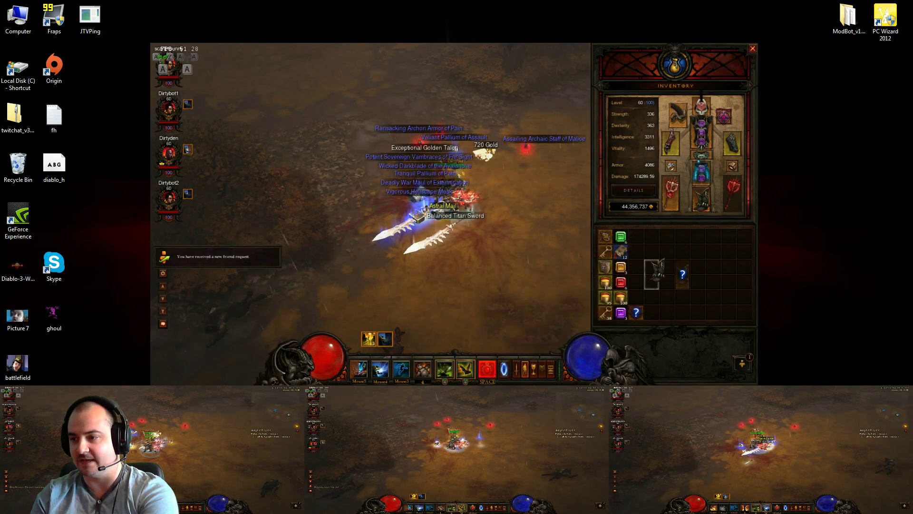
key(i)
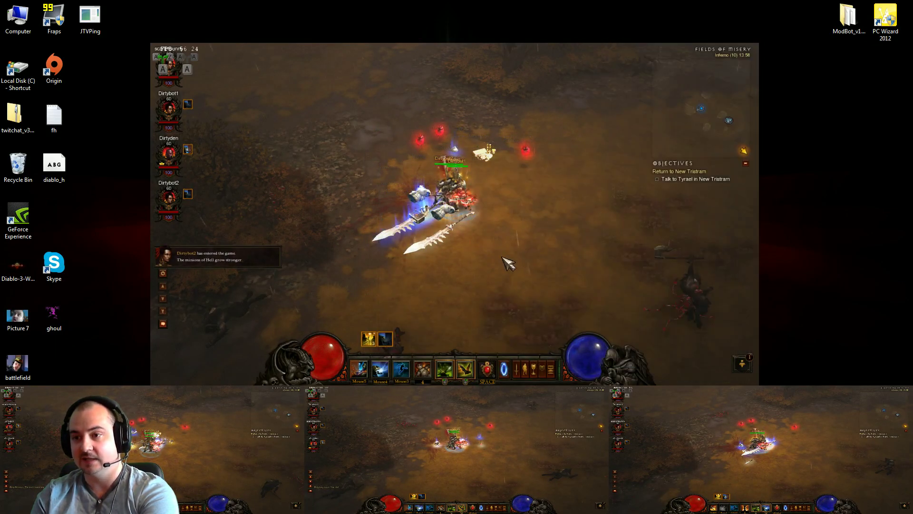
Swap the middle client into main view, re-enable broadcasting, and move the party onward showing loot labels
click(518, 421)
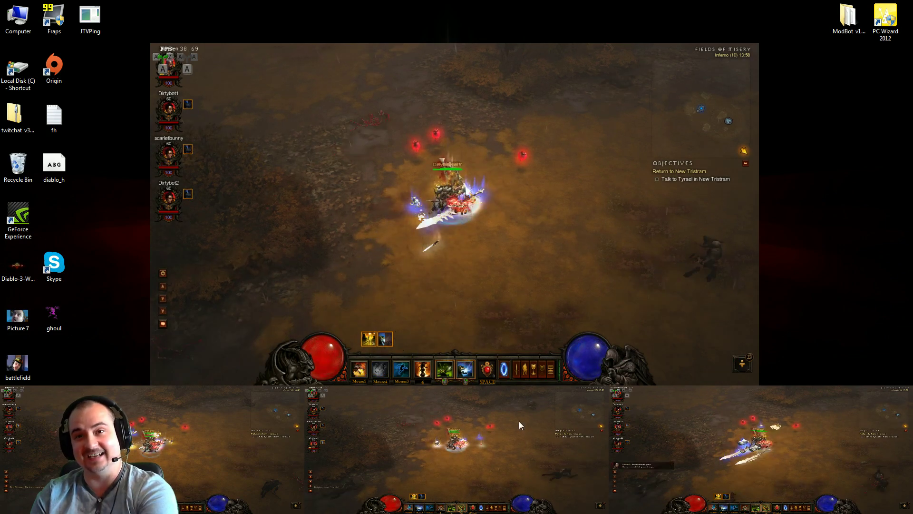
key(Scroll_Lock)
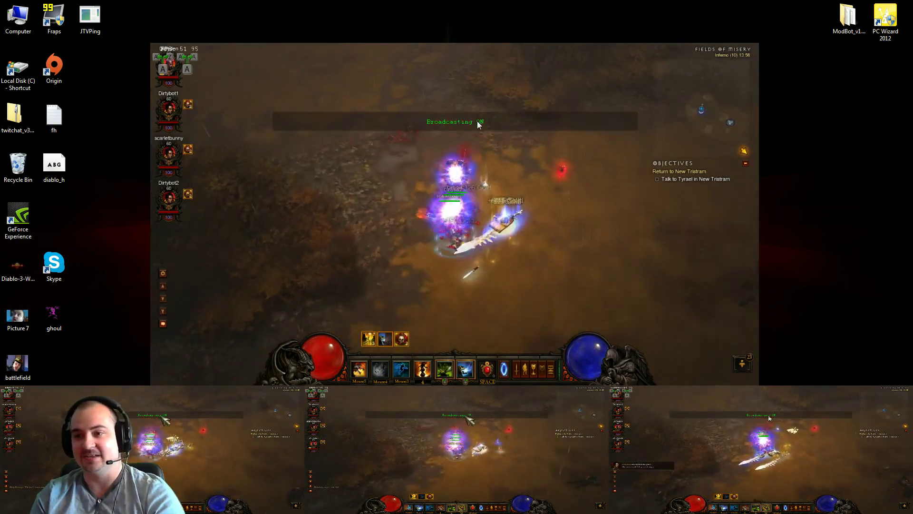
click(511, 253)
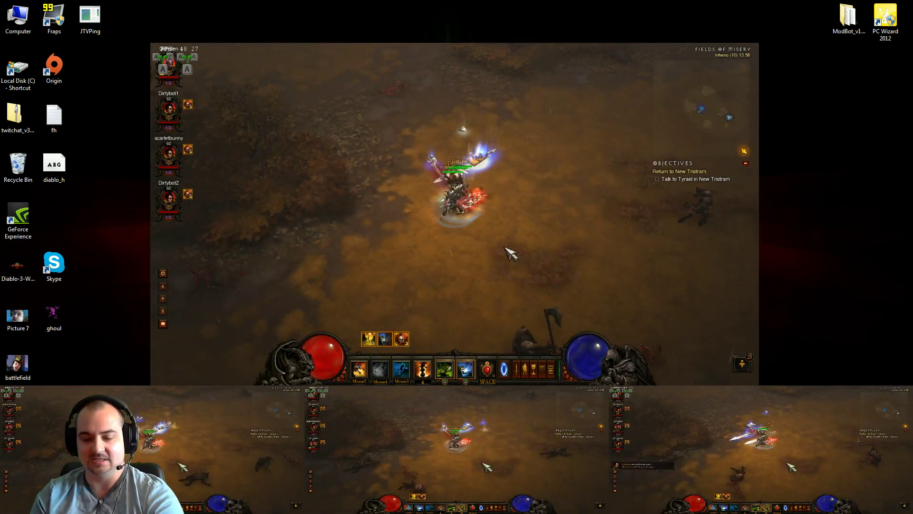
key(alt)
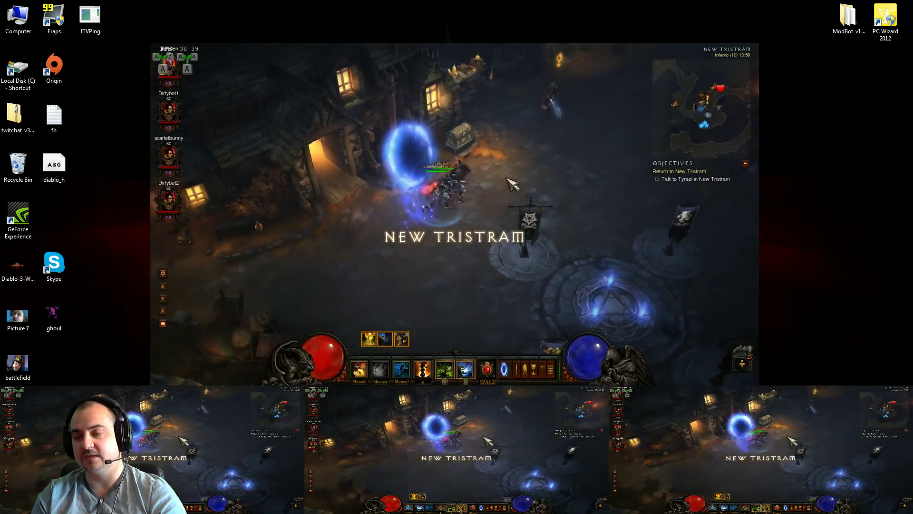
Walk the hero through New Tristram after the town portal return
mouse_move(513, 184)
mouse_down()
mouse_move(520, 200)
mouse_move(505, 236)
mouse_move(446, 248)
mouse_up()
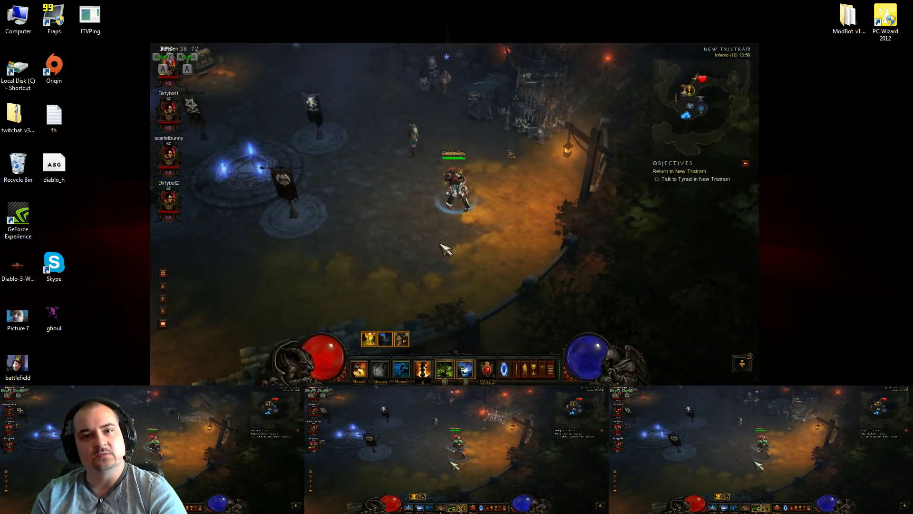